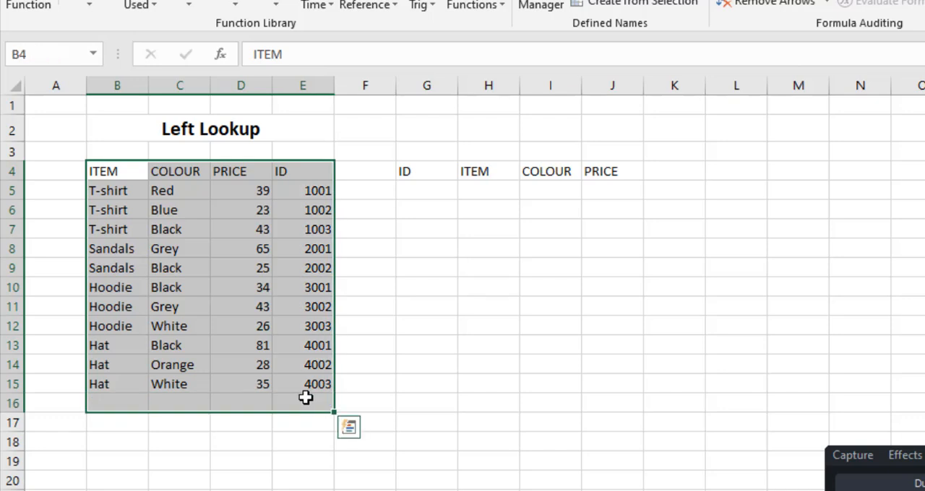
# Examine the source table's layout, its ID column and the item, colour and price that belong to ID 1002
pyautogui.click(176, 242)
pyautogui.click(322, 234)
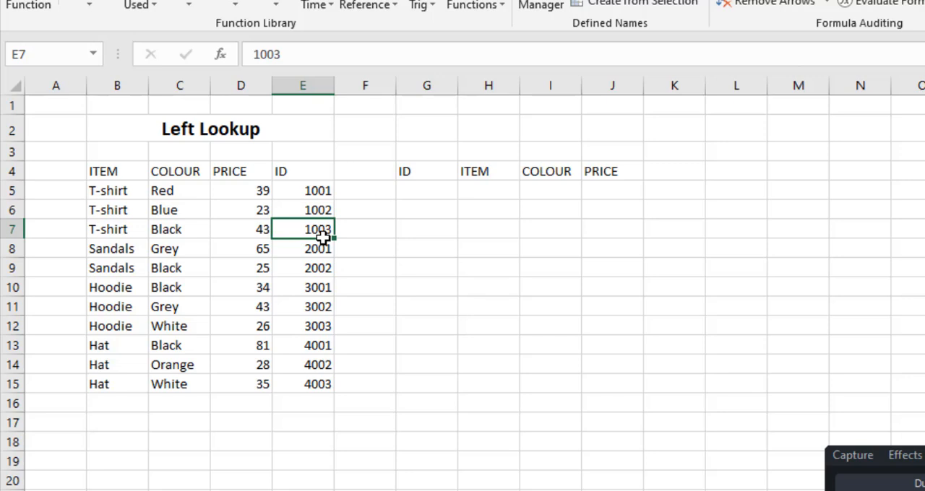
pyautogui.moveTo(165, 175); pyautogui.dragTo(612, 173)
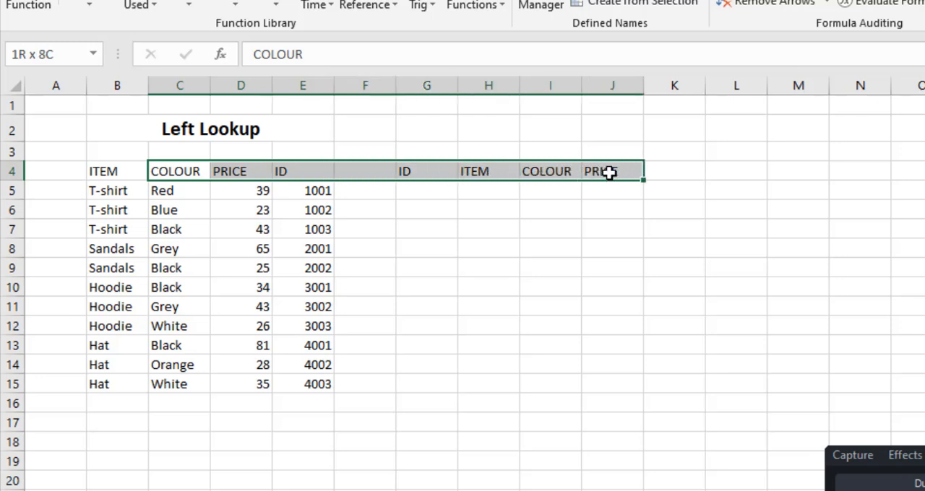
pyautogui.click(426, 194)
pyautogui.click(429, 232)
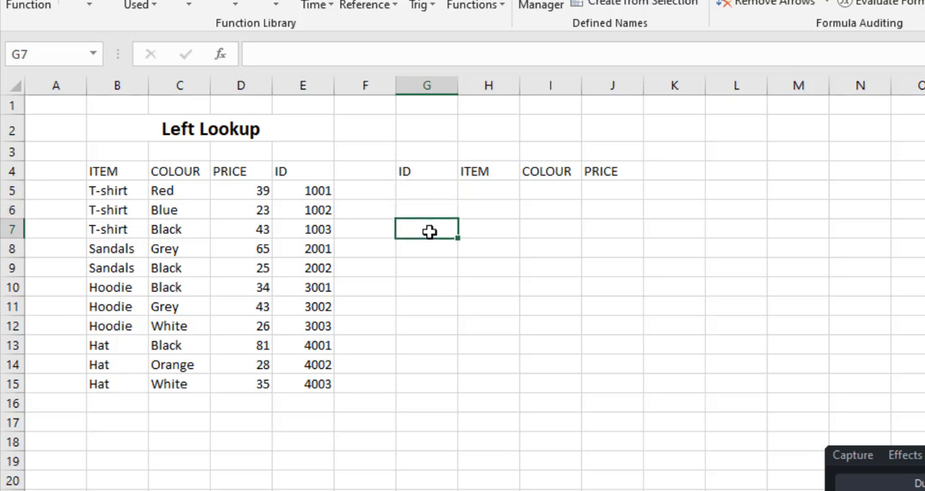
pyautogui.click(202, 133)
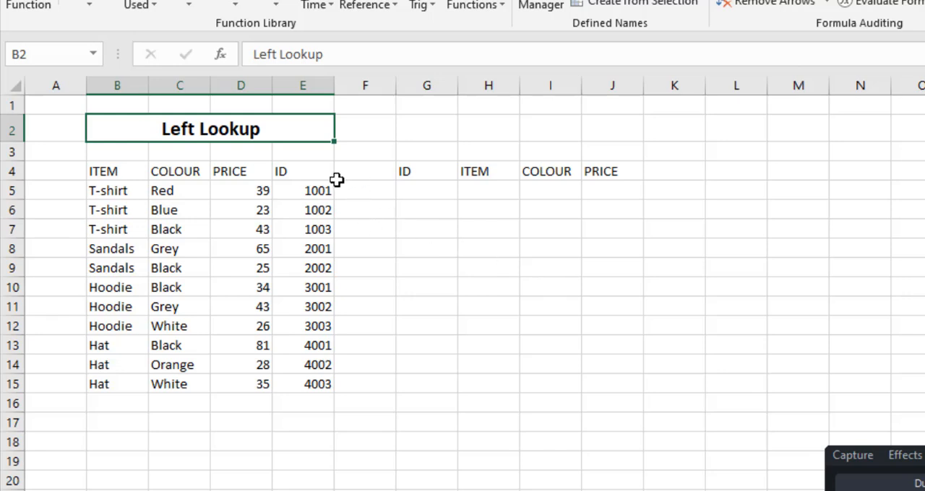
pyautogui.moveTo(311, 175); pyautogui.dragTo(306, 383)
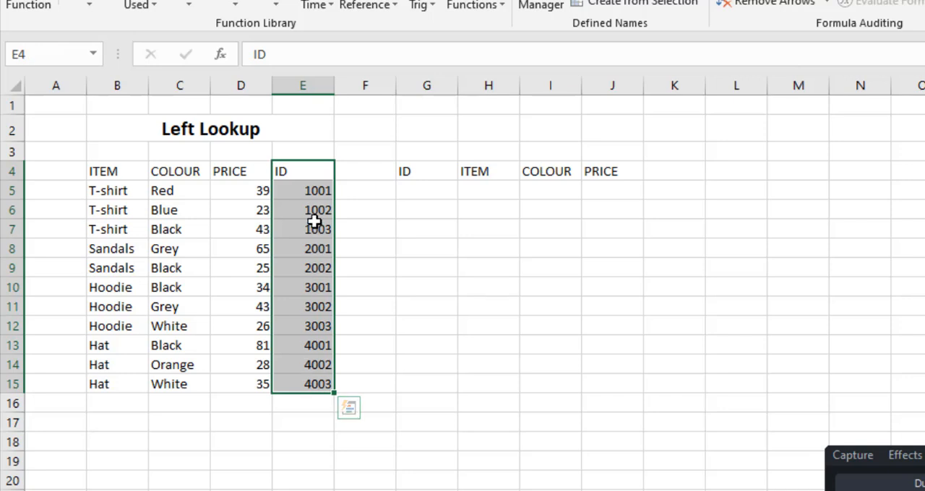
pyautogui.moveTo(306, 190); pyautogui.dragTo(301, 378)
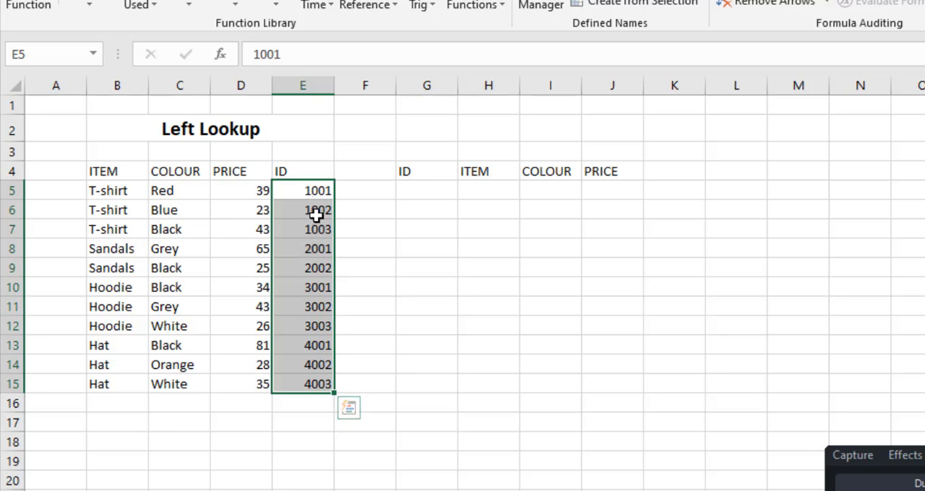
pyautogui.click(309, 211)
pyautogui.click(119, 210)
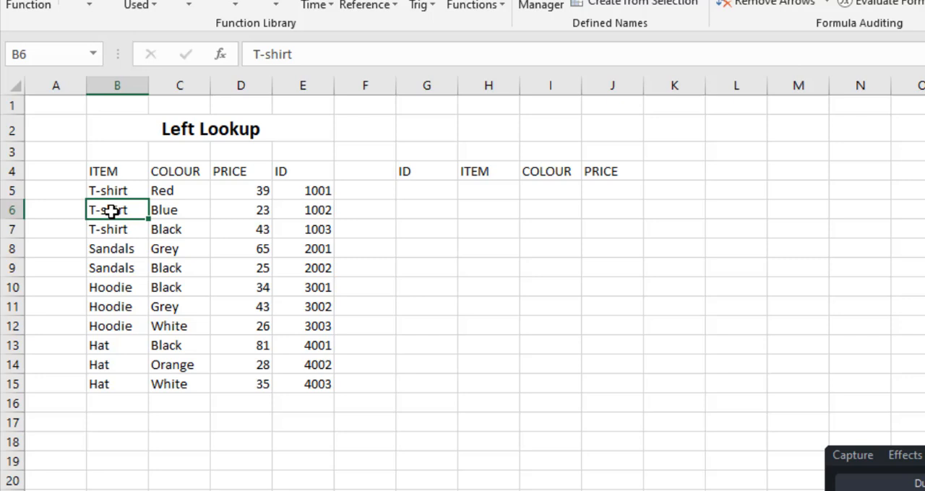
pyautogui.click(182, 211)
pyautogui.click(253, 210)
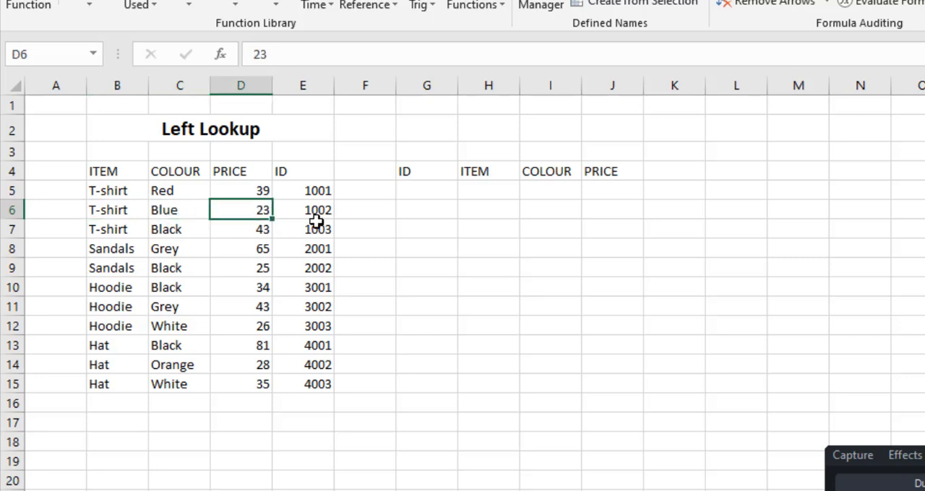
pyautogui.click(435, 187)
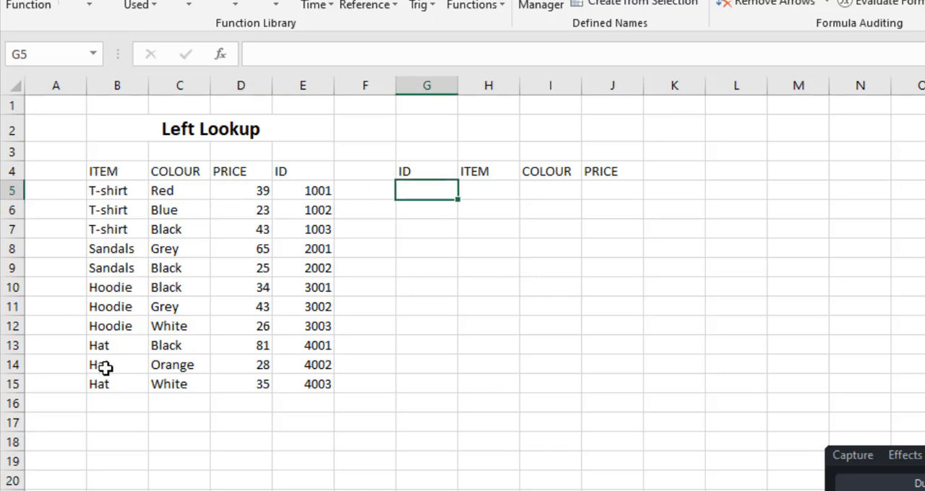
# Review the item, colour, price and ID columns of the source table, including the T-shirt and Sandals rows
pyautogui.moveTo(110, 173); pyautogui.dragTo(106, 328)
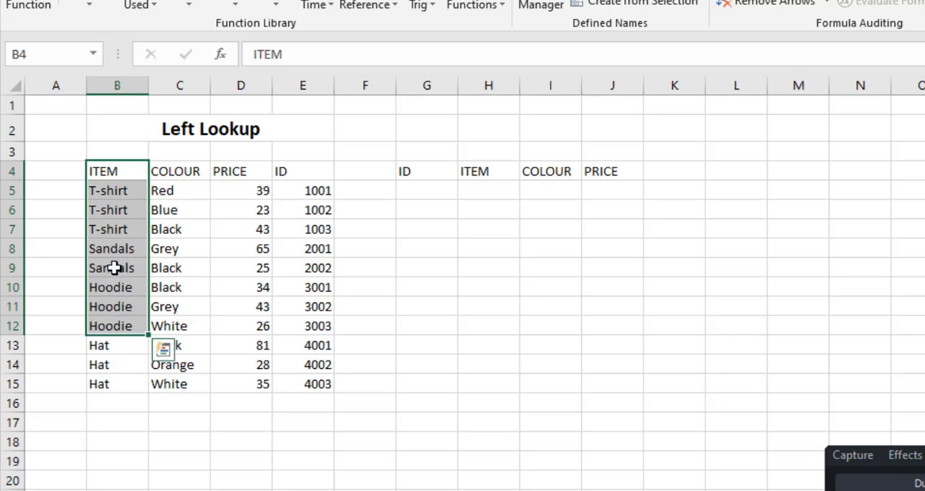
pyautogui.click(116, 290)
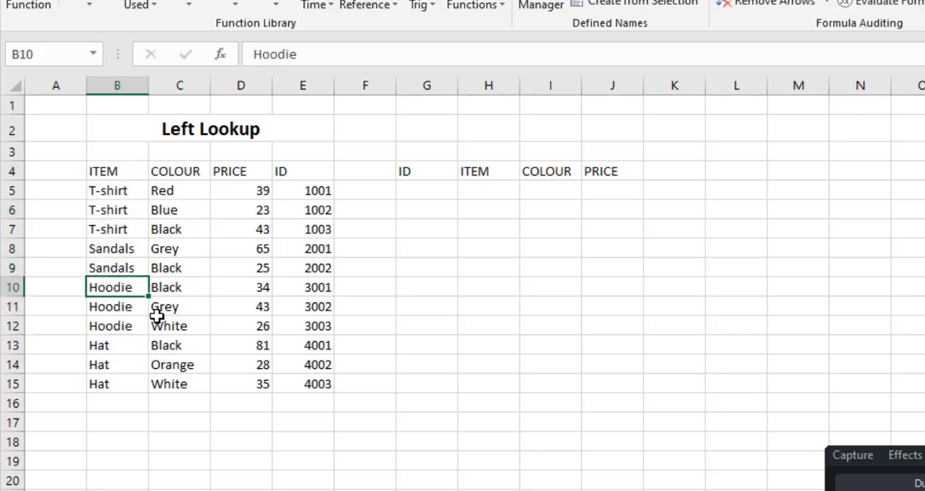
pyautogui.click(124, 348)
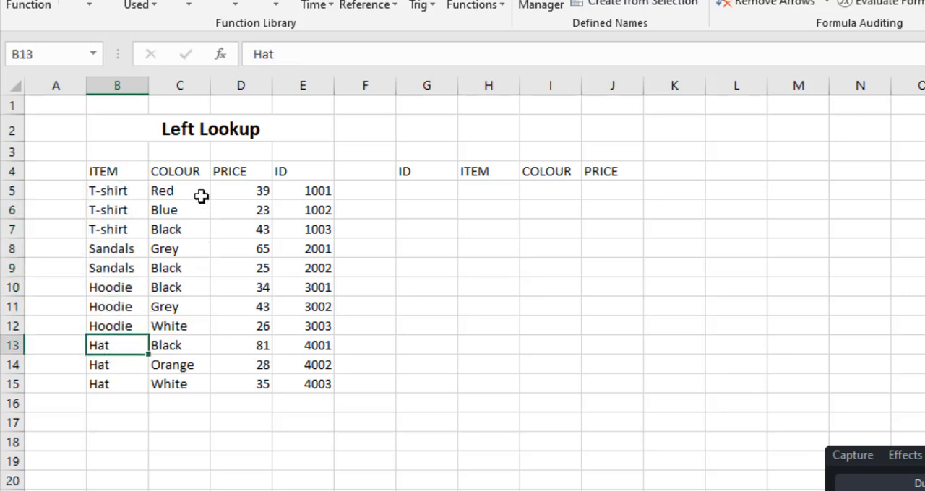
pyautogui.click(186, 172)
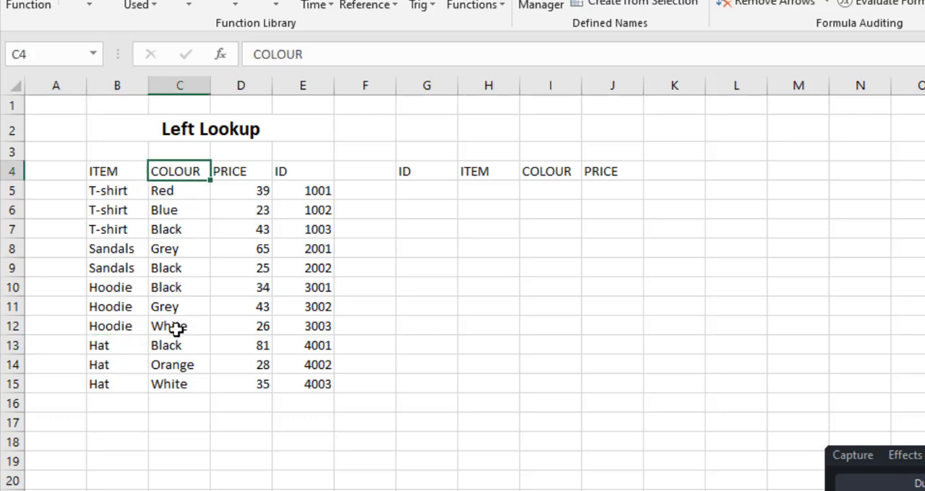
pyautogui.click(188, 208)
pyautogui.moveTo(253, 195); pyautogui.dragTo(252, 364)
pyautogui.moveTo(310, 196); pyautogui.dragTo(312, 384)
pyautogui.moveTo(115, 195); pyautogui.dragTo(305, 231)
pyautogui.moveTo(97, 251); pyautogui.dragTo(295, 287)
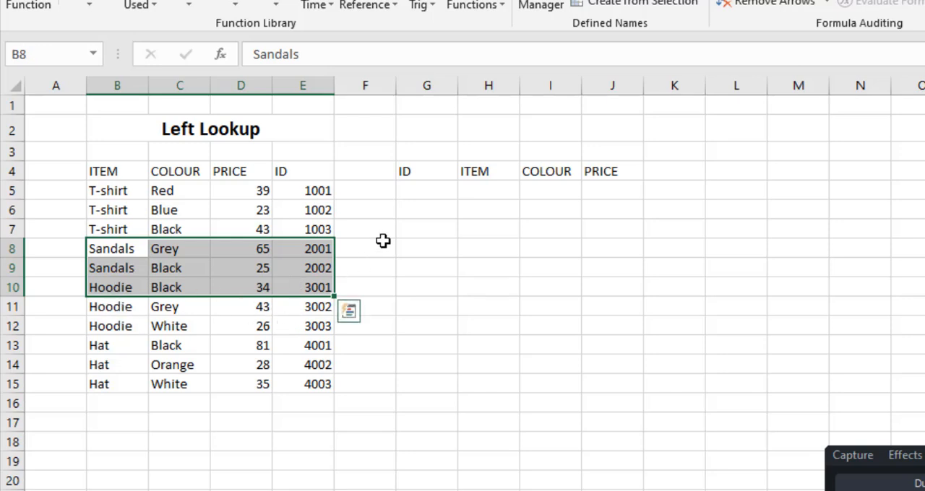
# Examine the empty ID, ITEM, COLOUR and PRICE cells of the lookup table in G5:J5
pyautogui.click(428, 188)
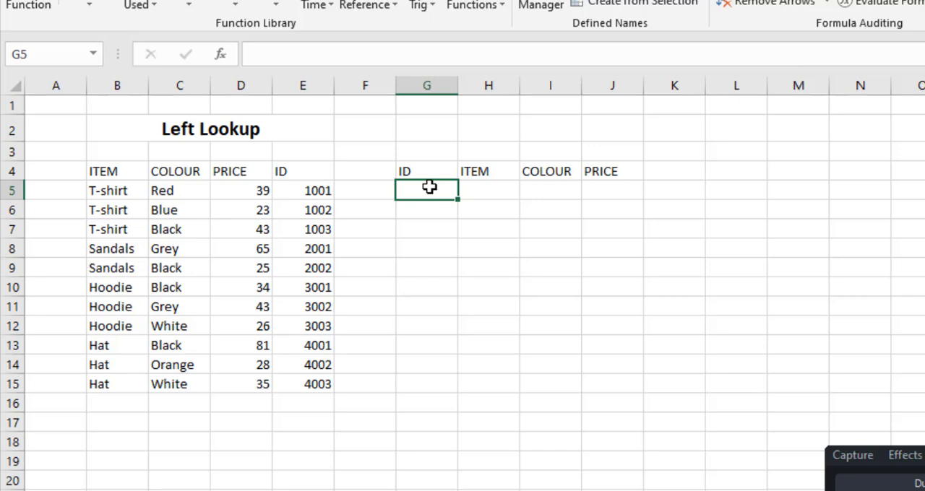
pyautogui.click(482, 187)
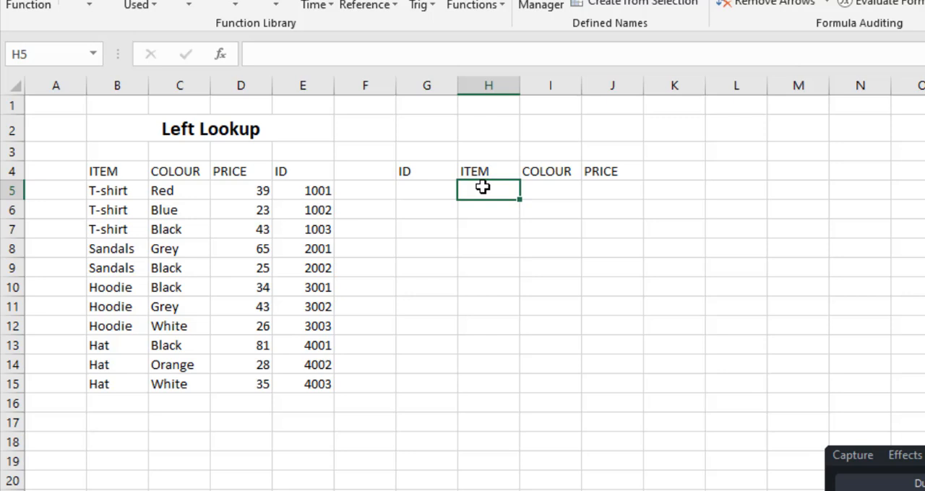
pyautogui.click(562, 186)
pyautogui.click(601, 189)
pyautogui.click(419, 188)
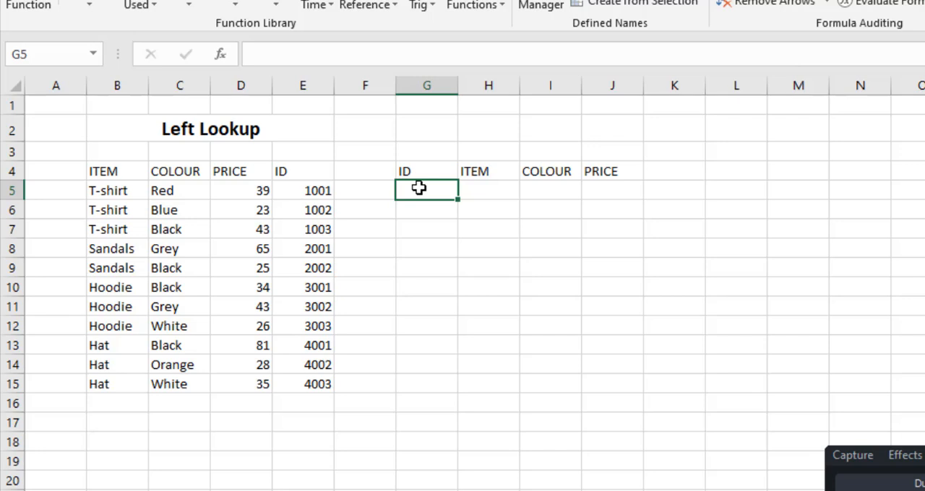
pyautogui.click(491, 191)
pyautogui.click(547, 188)
pyautogui.click(607, 189)
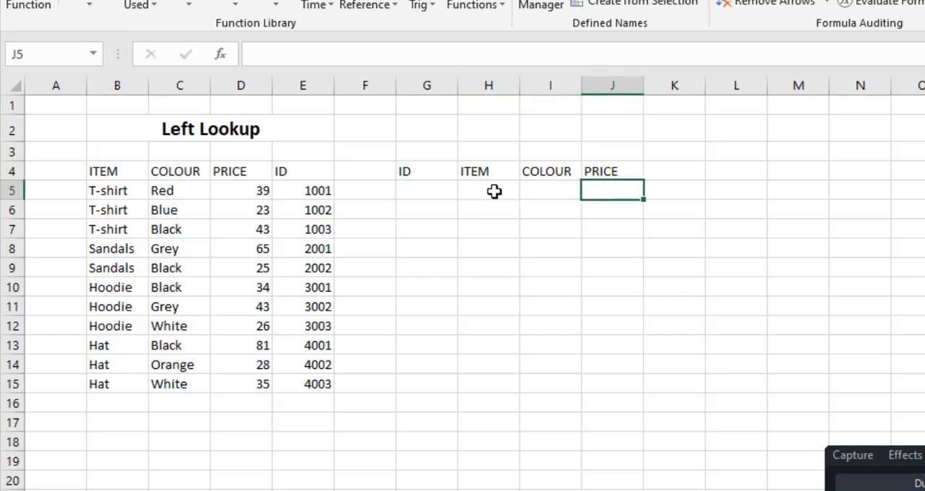
# Start an INDEX formula in the lookup table's ITEM cell H5, using the source items B5:B15 as the array
pyautogui.click(493, 190)
pyautogui.write('=')
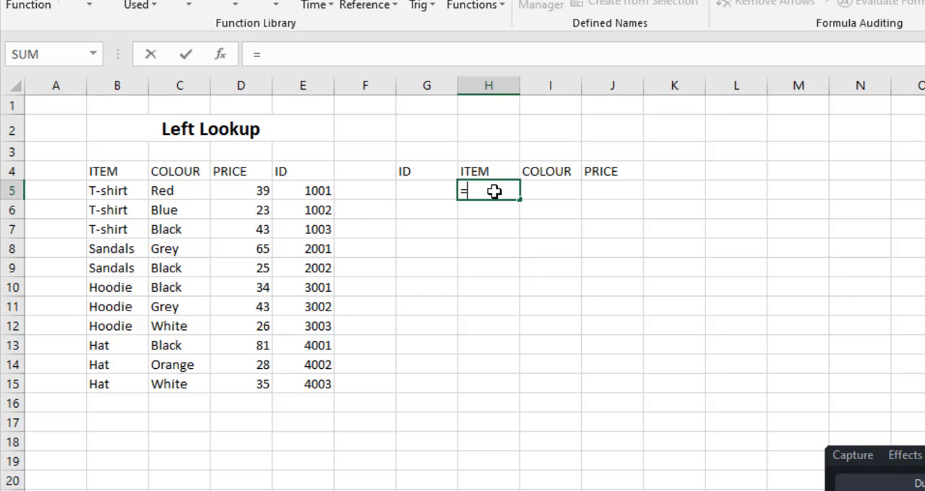
pyautogui.write('index')
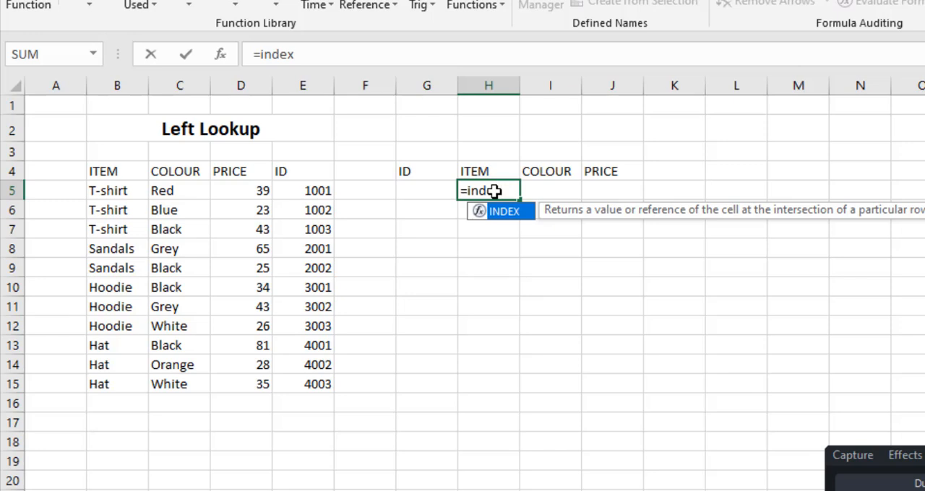
pyautogui.press('Tab')
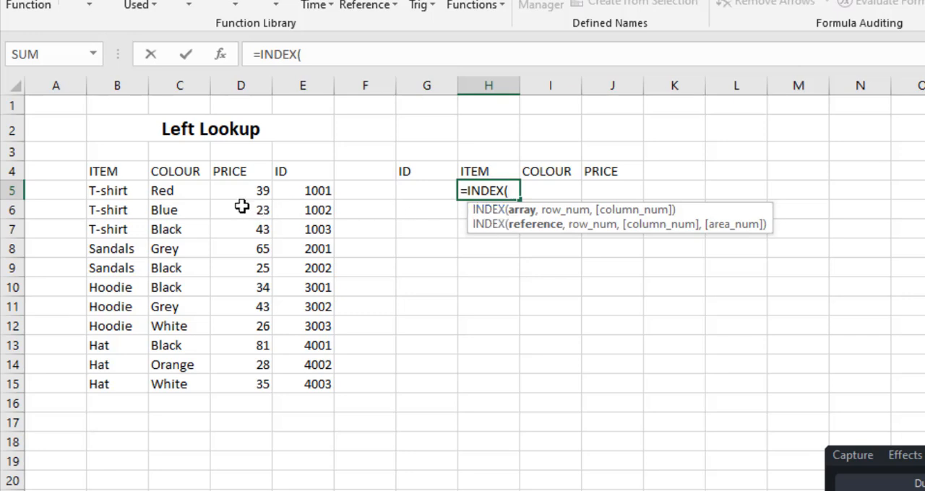
pyautogui.moveTo(108, 190); pyautogui.dragTo(101, 382)
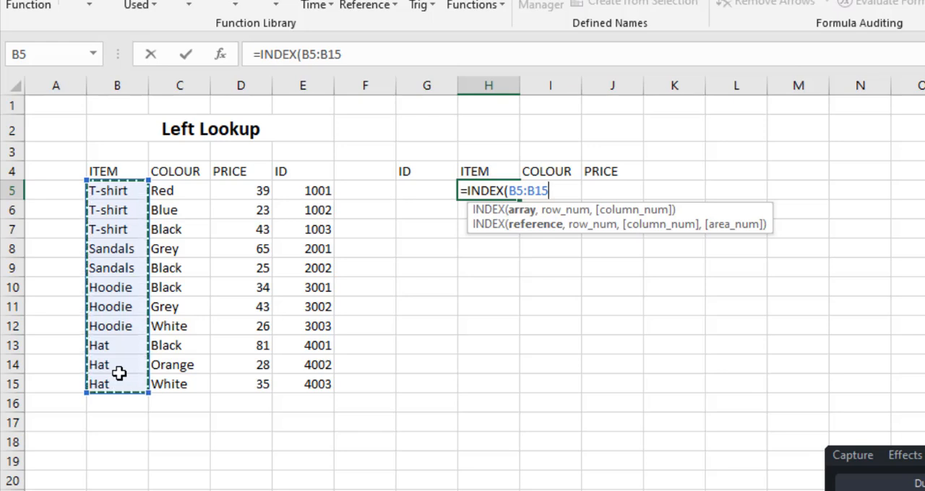
pyautogui.write(',')
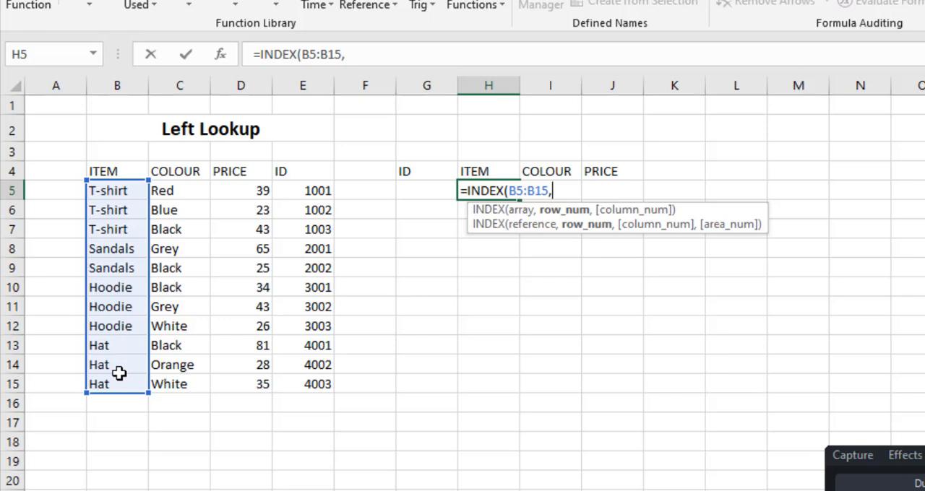
pyautogui.write('math')
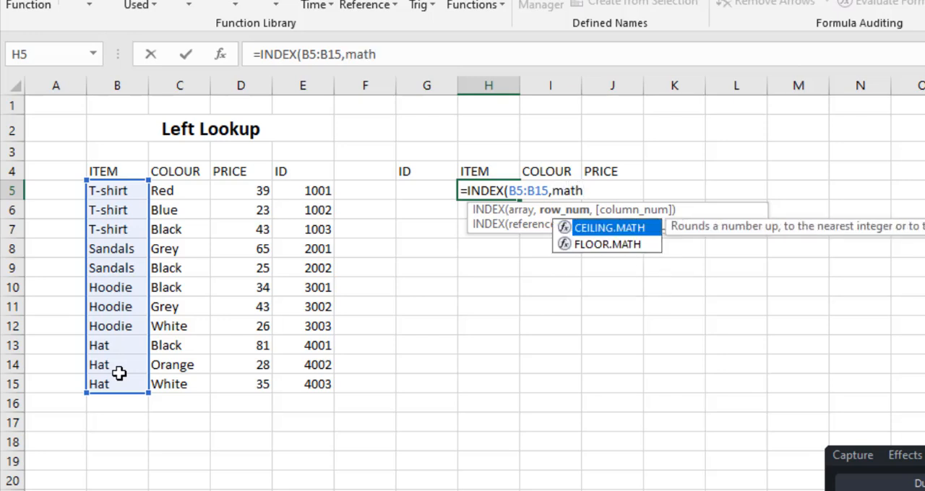
# Nest a MATCH function as the INDEX row number, with the ID cell G5 as its lookup value
pyautogui.press('BackSpace')
pyautogui.write('ch')
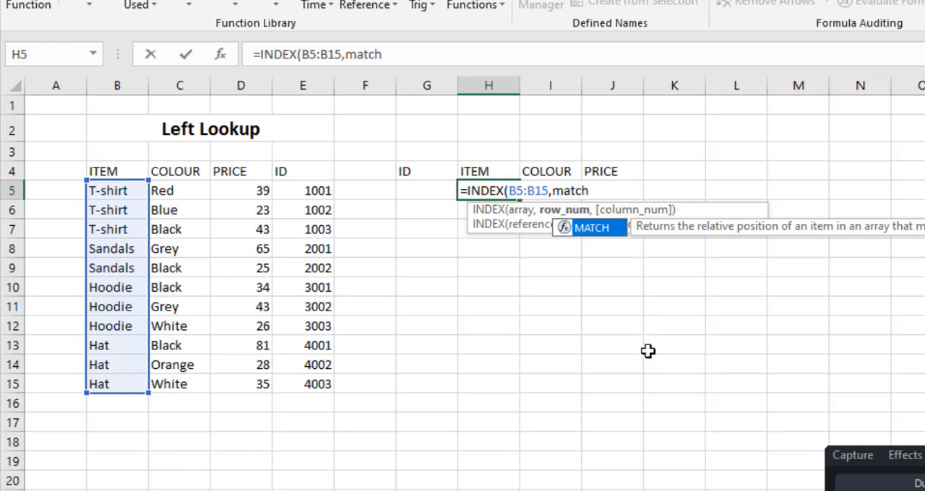
pyautogui.press('Tab')
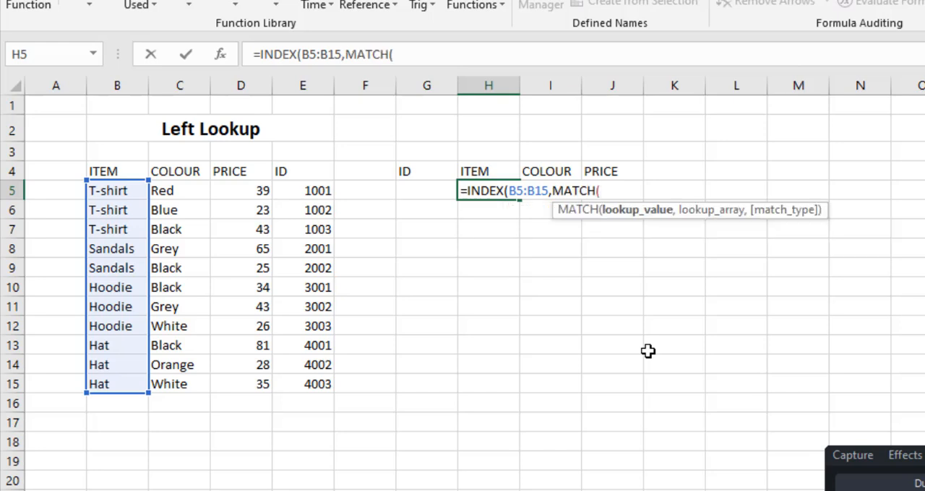
pyautogui.click(422, 190)
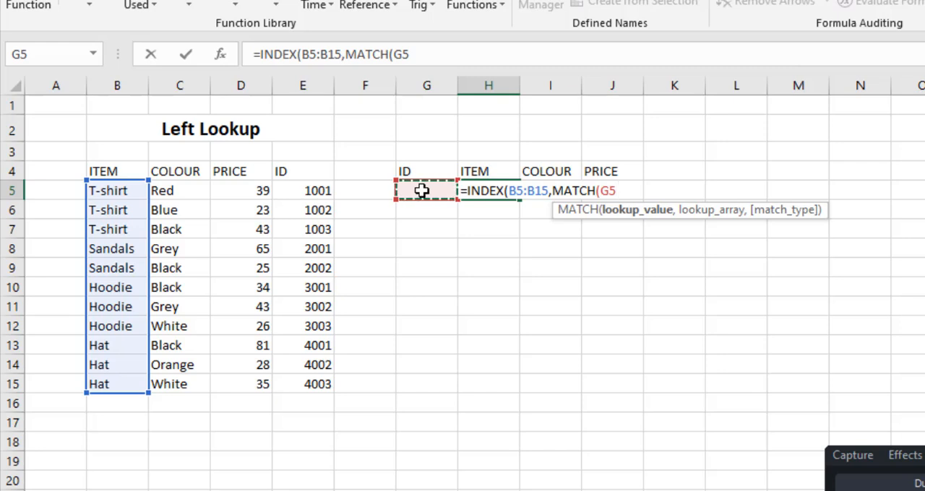
pyautogui.write(',')
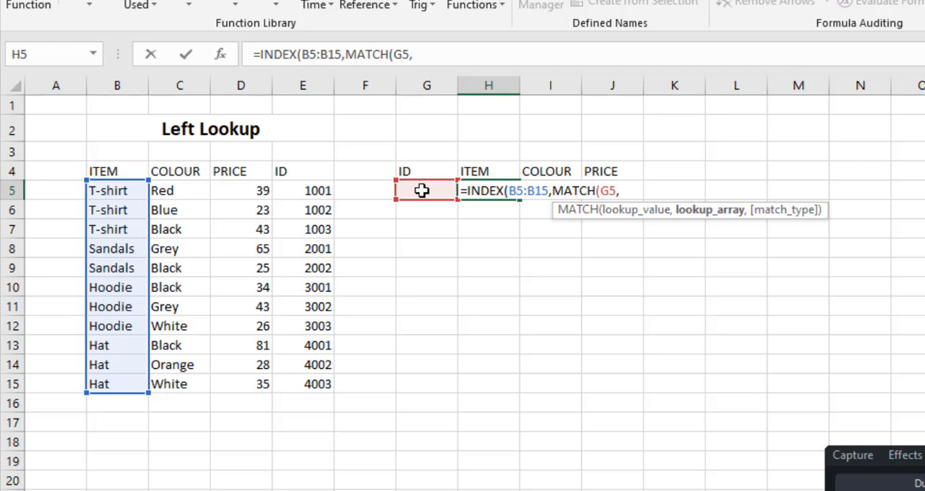
# Complete MATCH with lookup array E5:E15 and match type 0, and enter the formula =INDEX(B5:B15,MATCH(G5,E5:E15,0)) in H5
pyautogui.moveTo(307, 192); pyautogui.dragTo(305, 374)
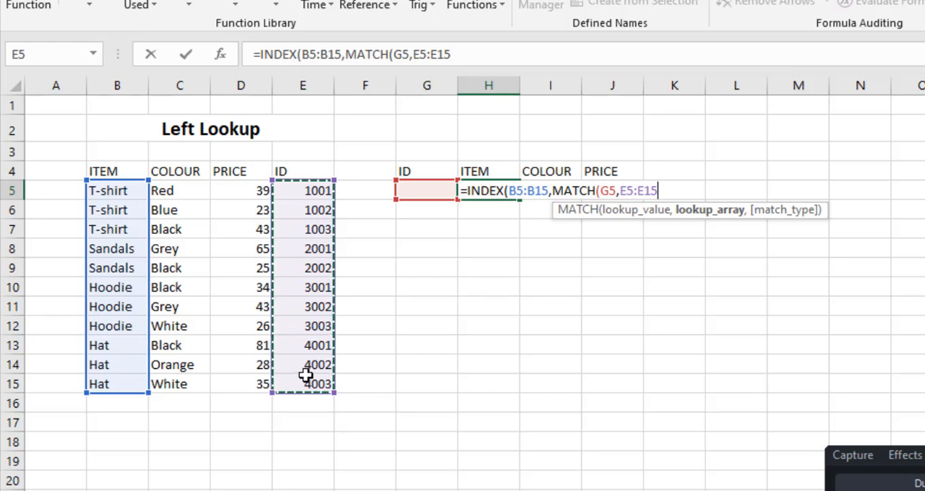
pyautogui.write(',')
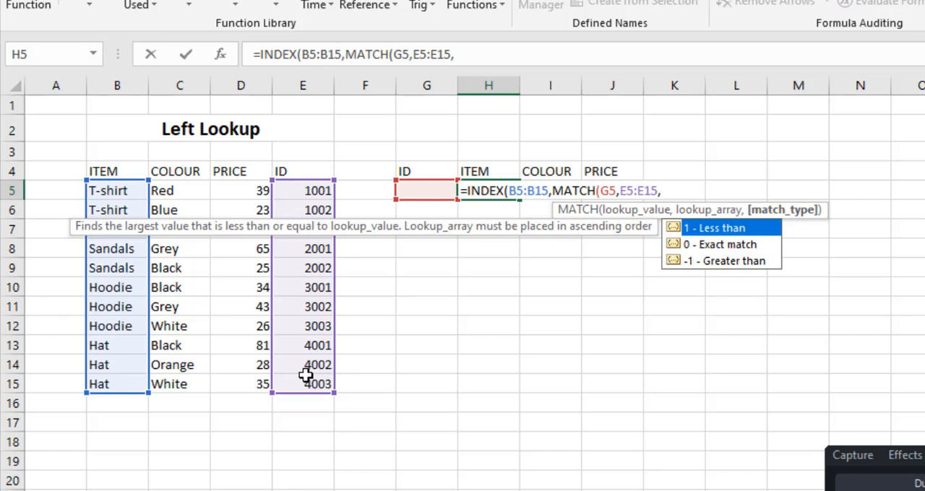
pyautogui.write('0')
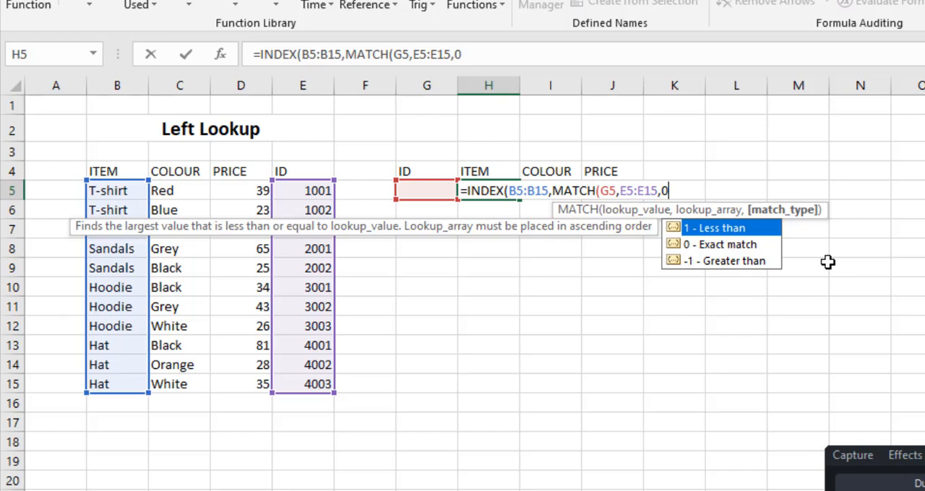
pyautogui.write(')')
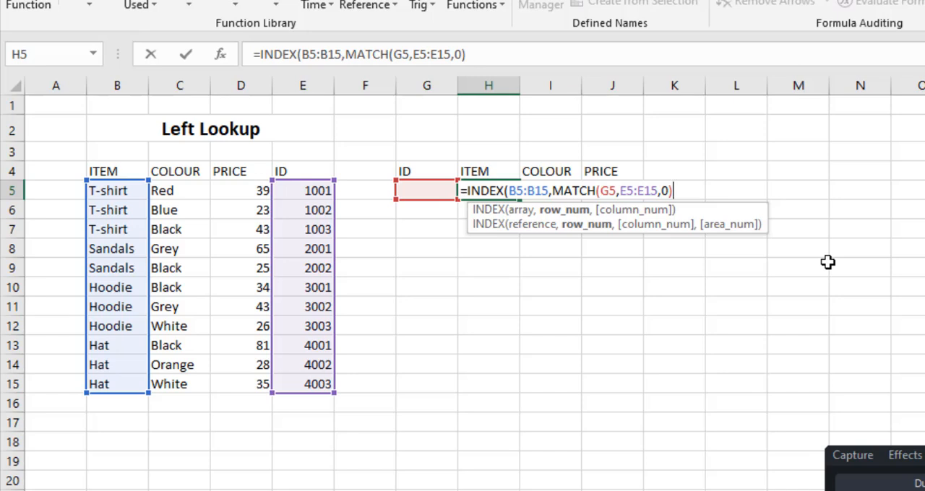
pyautogui.write(')')
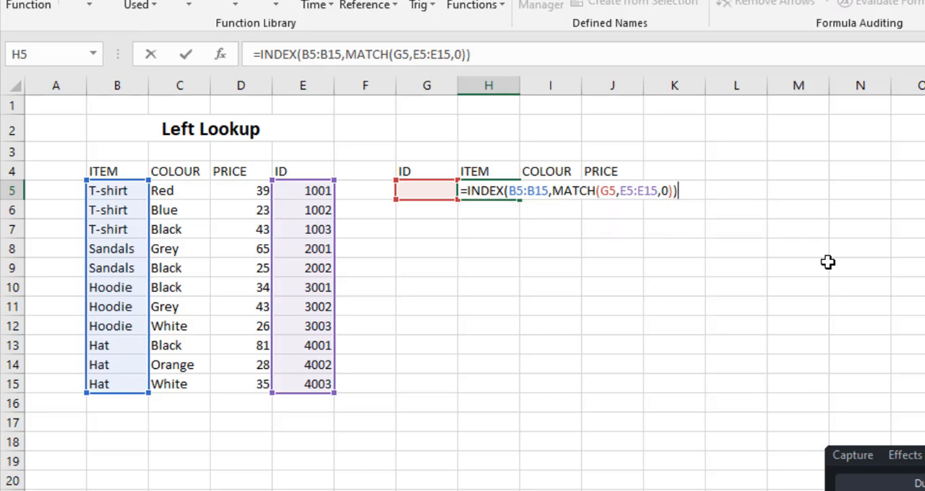
pyautogui.press('Return')
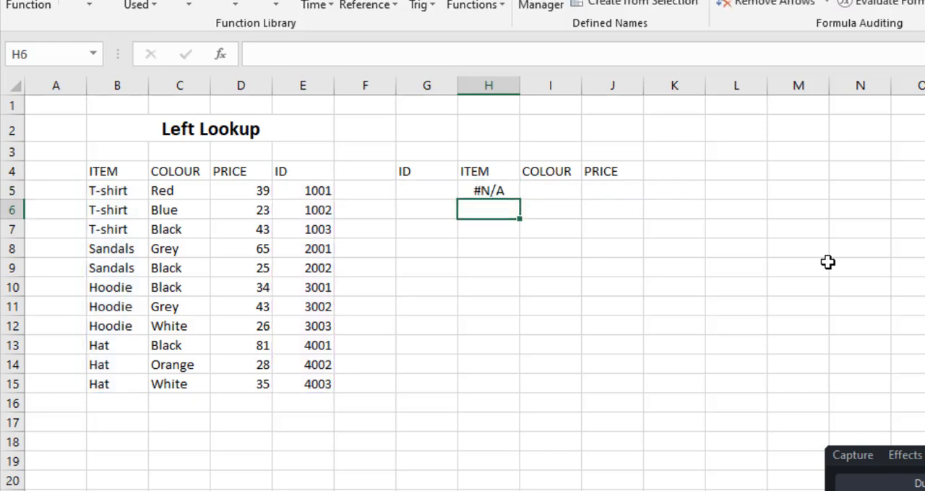
pyautogui.click(491, 192)
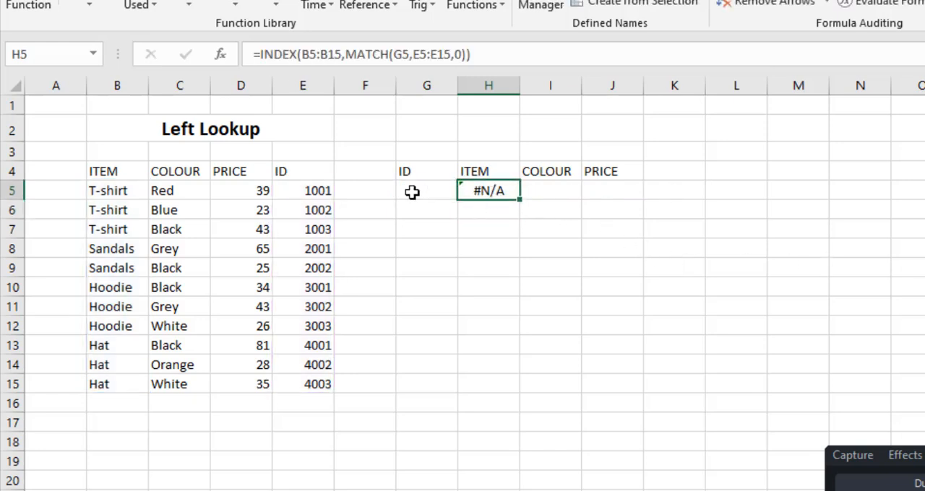
# Enter the item ID 1002 in the lookup table's ID cell G5
pyautogui.click(414, 192)
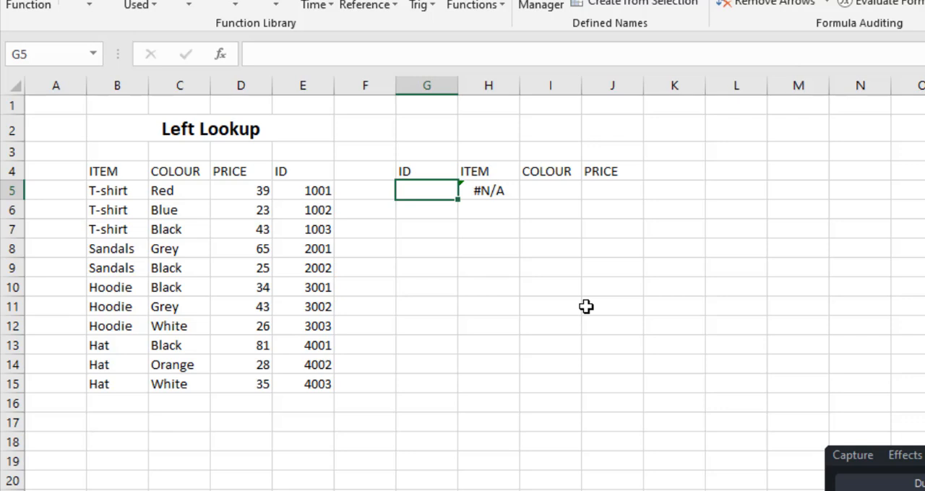
pyautogui.write('100')
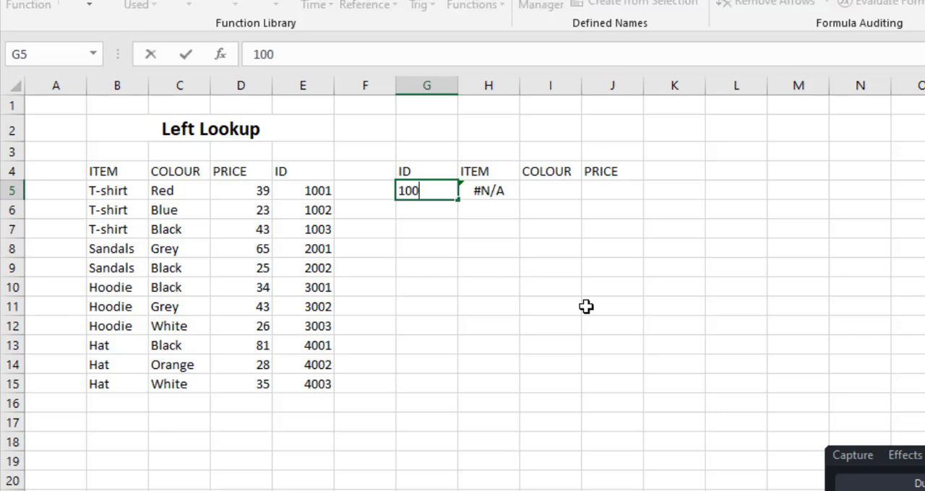
pyautogui.write('2')
pyautogui.press('Return')
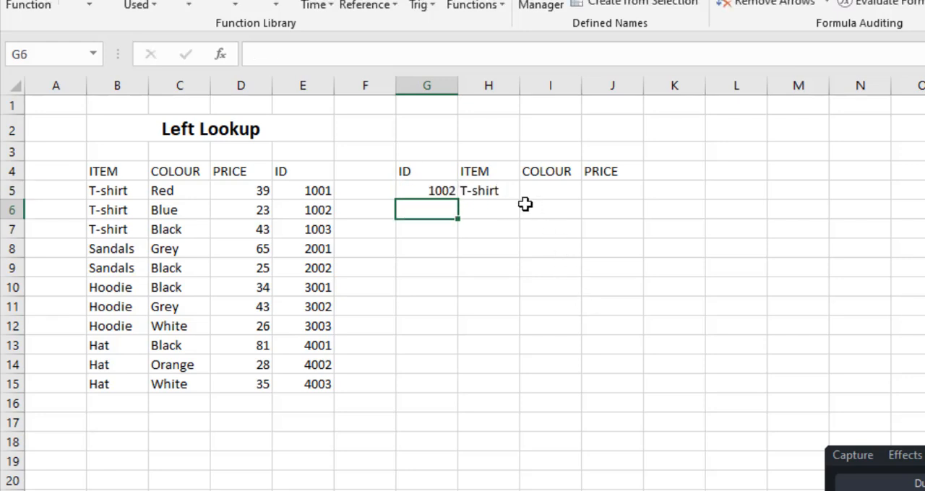
# Examine the INDEX array and MATCH lookup array references in the ITEM formula in H5, leaving the formula as it is
pyautogui.click(497, 191)
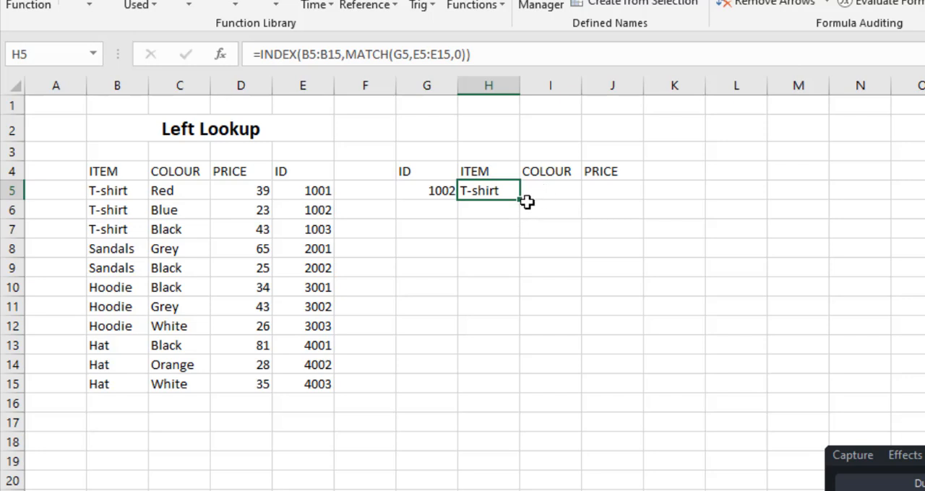
pyautogui.click(311, 62)
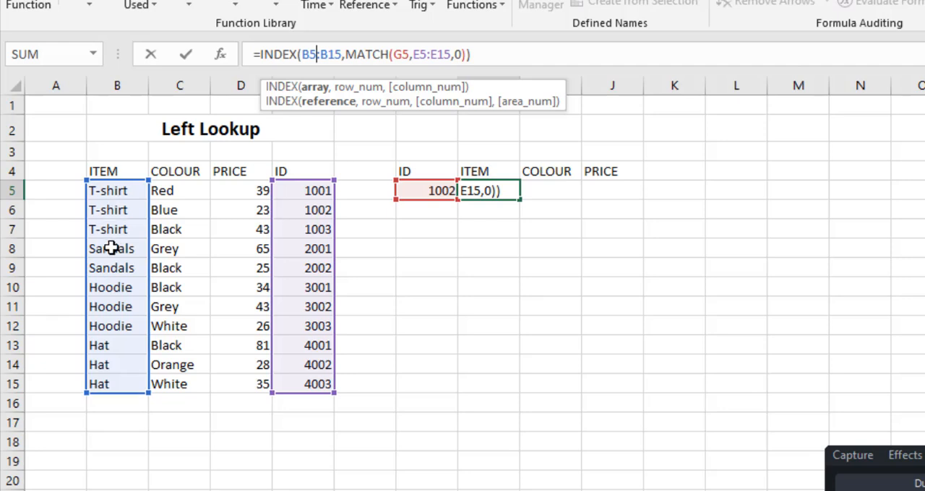
pyautogui.click(428, 55)
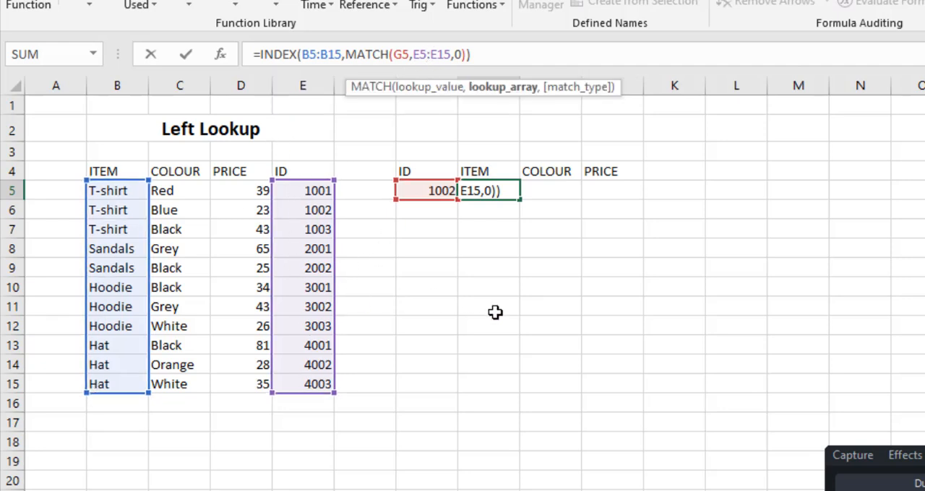
pyautogui.hotkey('ctrl', 'Return')
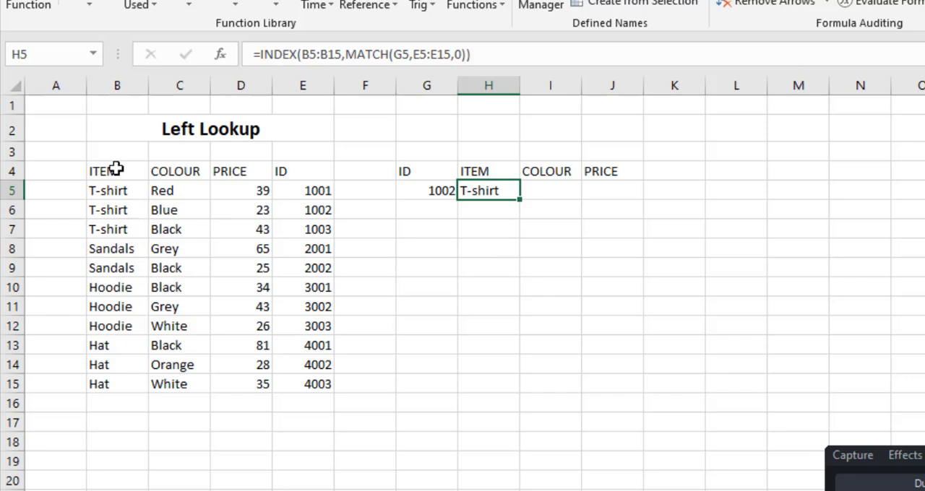
# Define the workbook-scope names ITEM for B4:B15 and COLOUR for C4:C15, including their header cells
pyautogui.moveTo(120, 171); pyautogui.dragTo(123, 384)
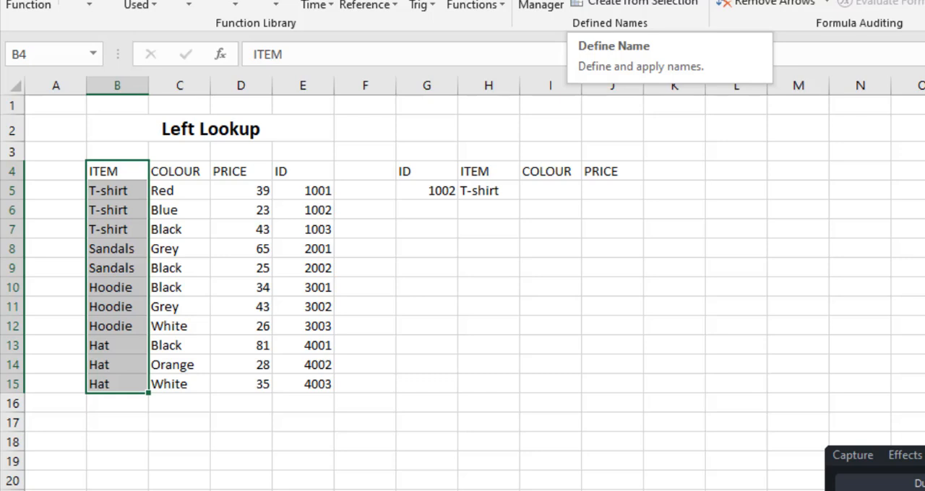
pyautogui.click(622, 0)
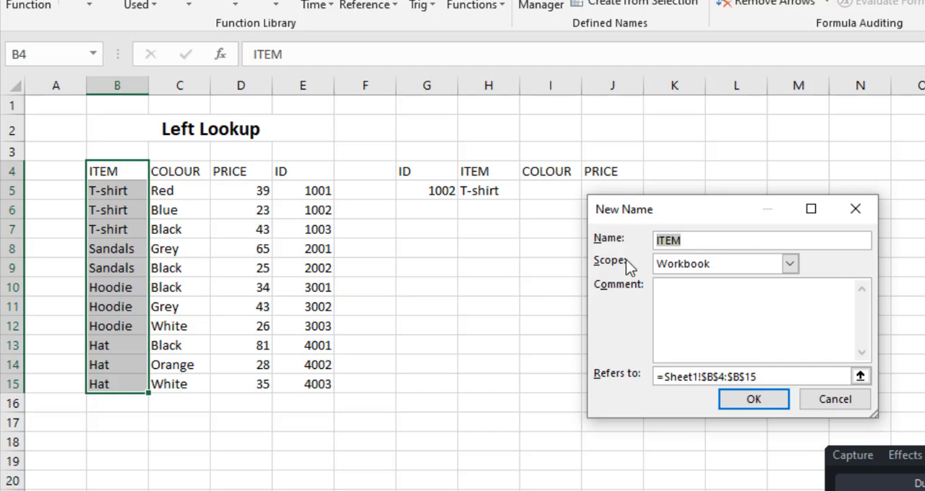
pyautogui.click(708, 242)
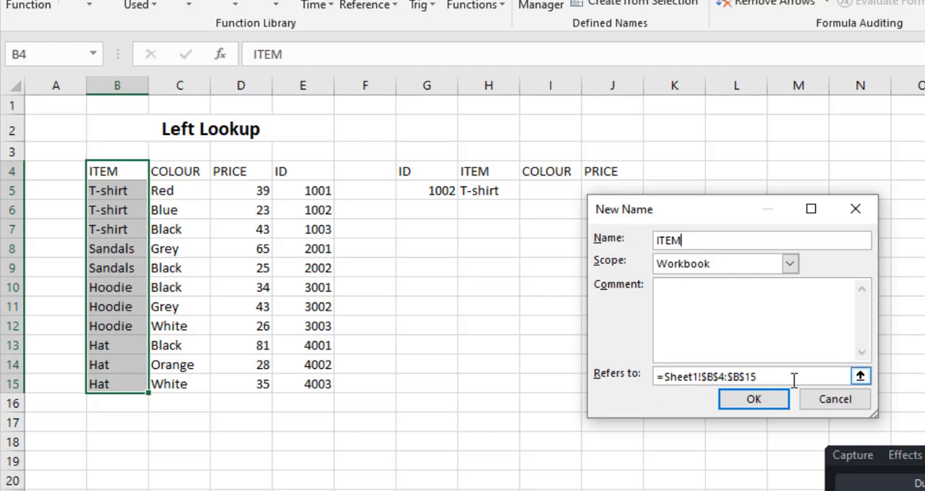
pyautogui.click(760, 401)
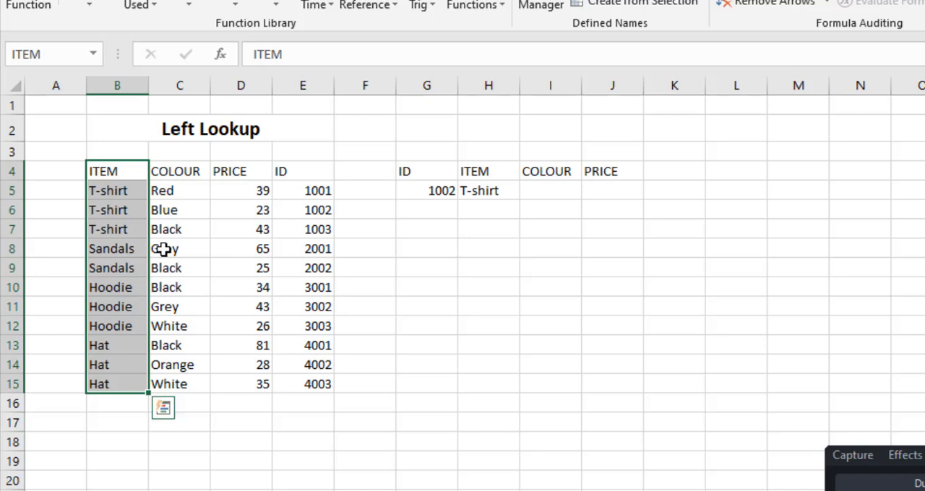
pyautogui.moveTo(179, 171); pyautogui.dragTo(178, 384)
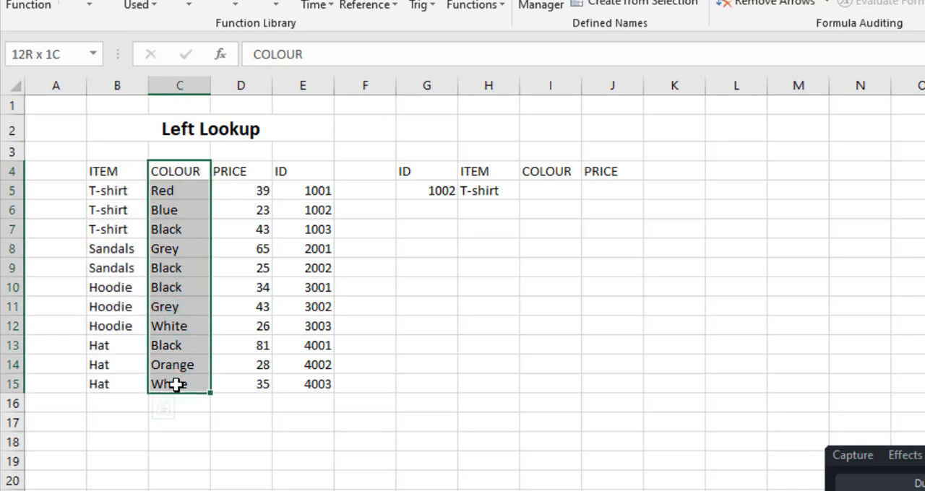
pyautogui.click(637, 7)
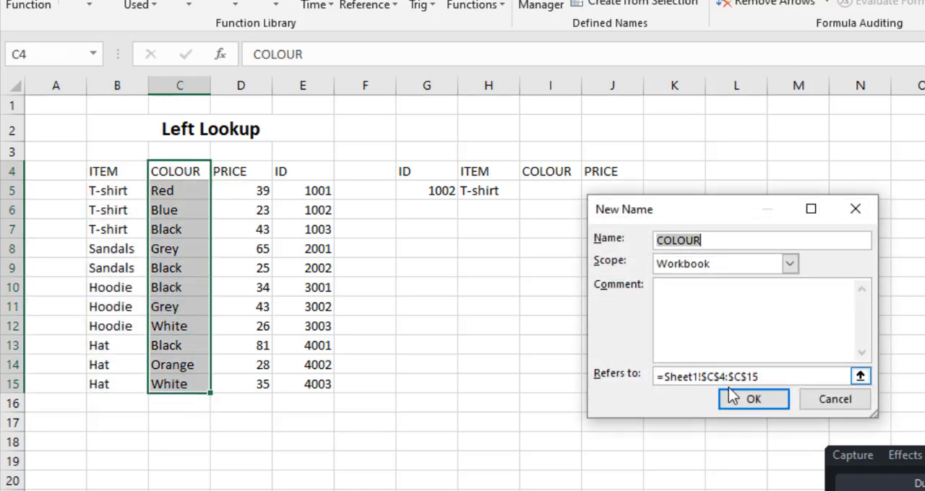
pyautogui.click(747, 405)
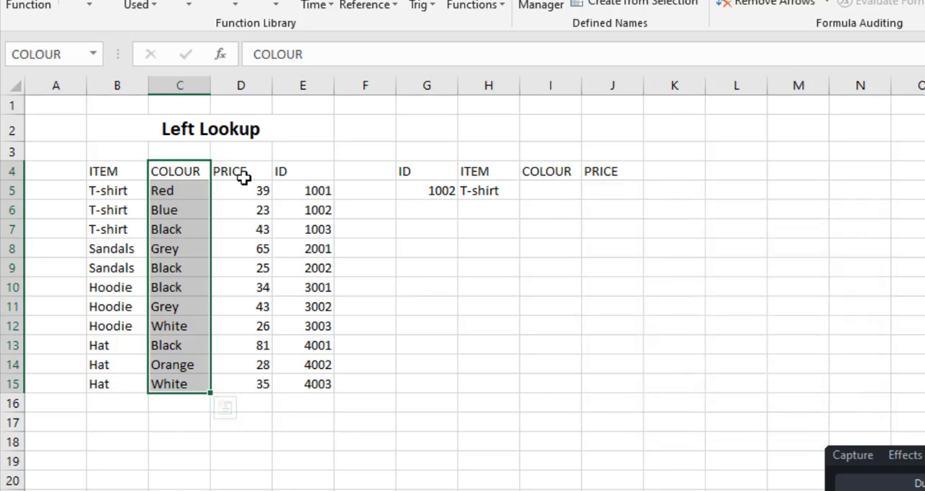
# Define the workbook-scope names PRICE for D4:D15 and ID for E4:E15, including their header cells
pyautogui.moveTo(241, 173); pyautogui.dragTo(257, 394)
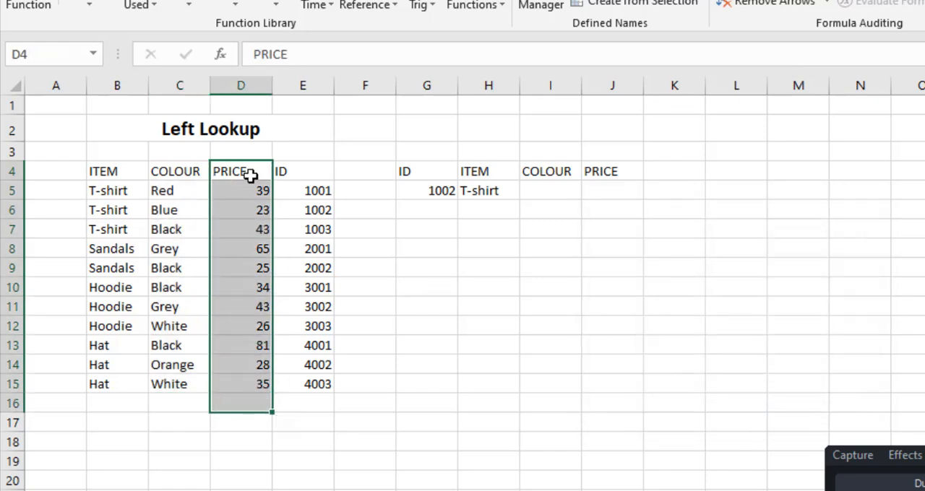
pyautogui.moveTo(250, 173); pyautogui.dragTo(242, 384)
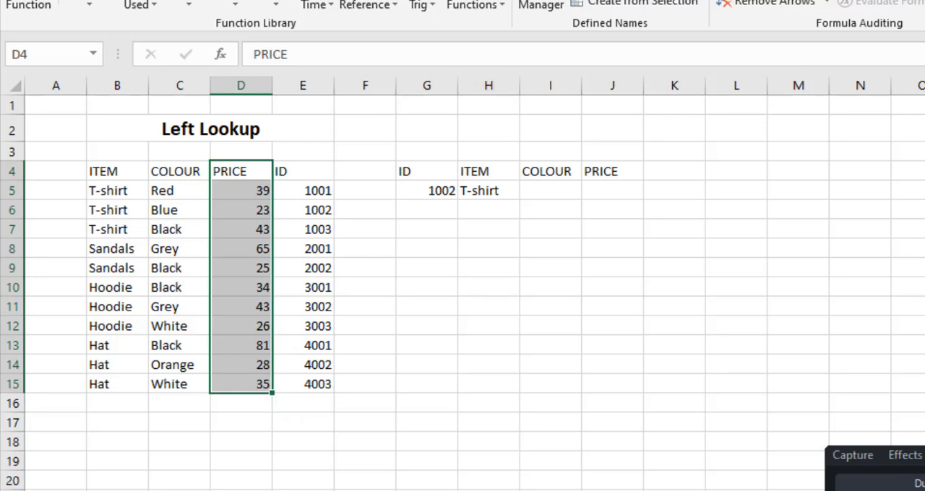
pyautogui.click(610, 0)
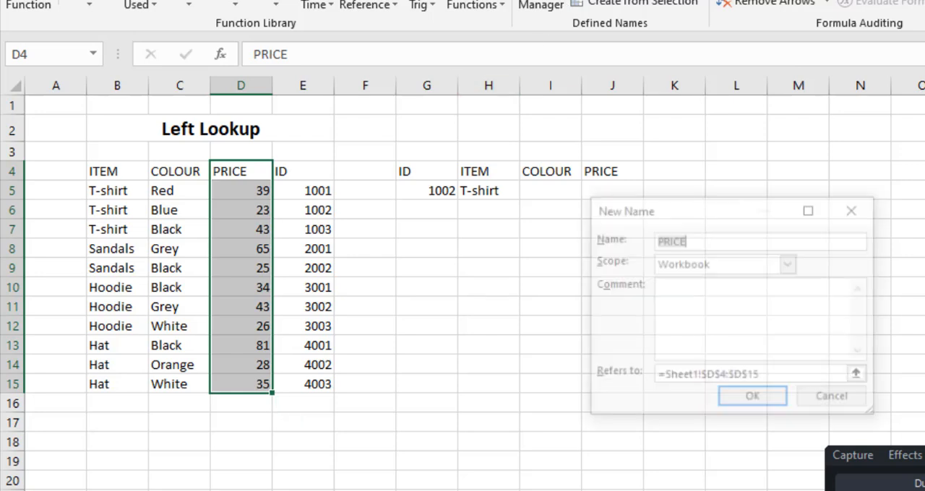
pyautogui.click(742, 403)
pyautogui.moveTo(301, 176); pyautogui.dragTo(315, 384)
pyautogui.click(621, 1)
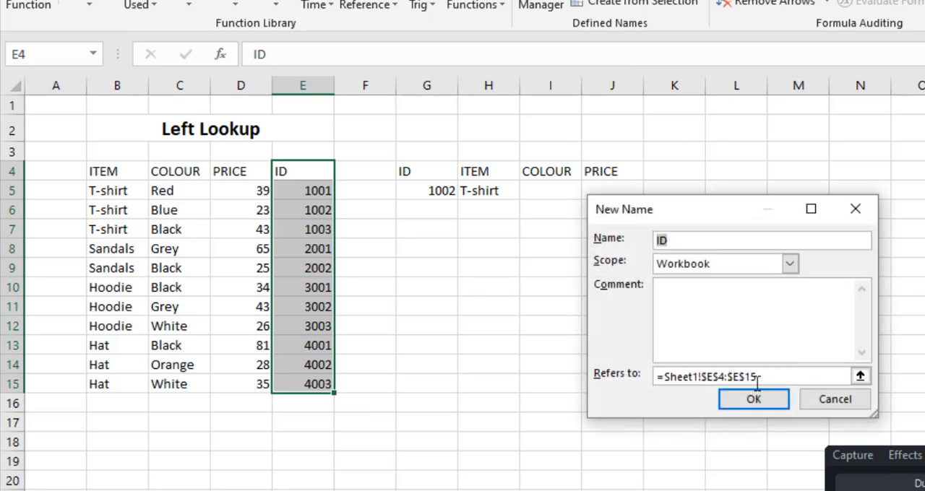
pyautogui.click(730, 395)
# Start an INDEX formula in the lookup table's COLOUR cell I5, using the named range COLOUR as the array
pyautogui.click(553, 193)
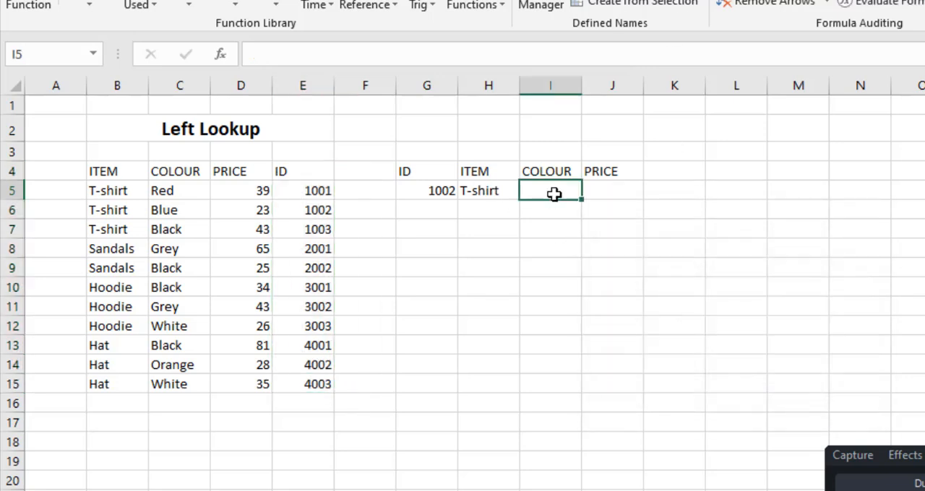
pyautogui.write('=')
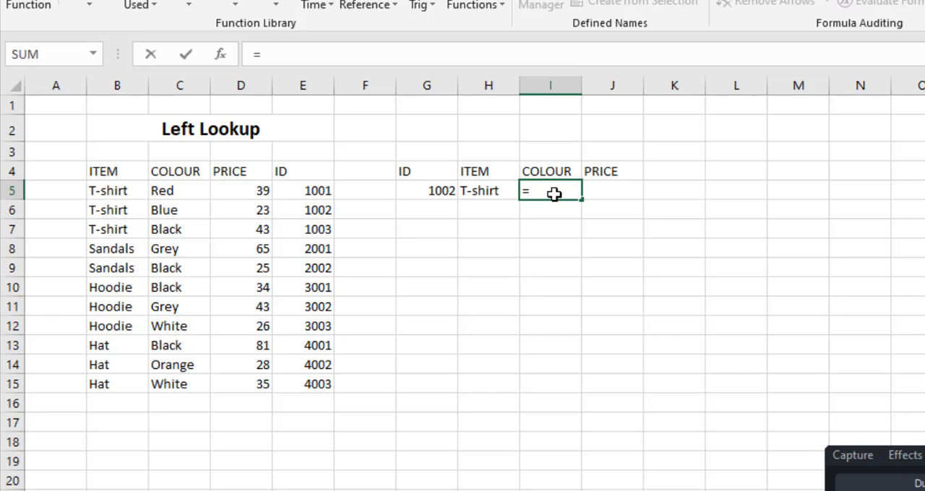
pyautogui.write('inde')
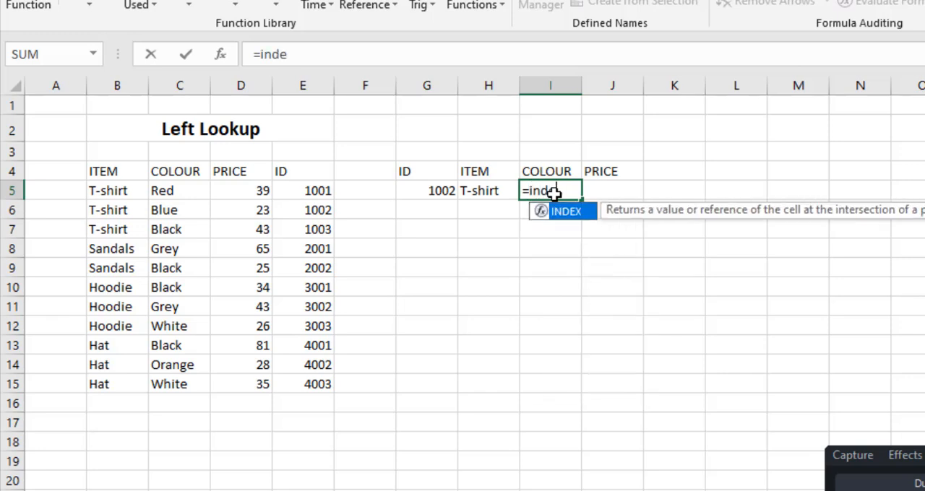
pyautogui.press('Tab')
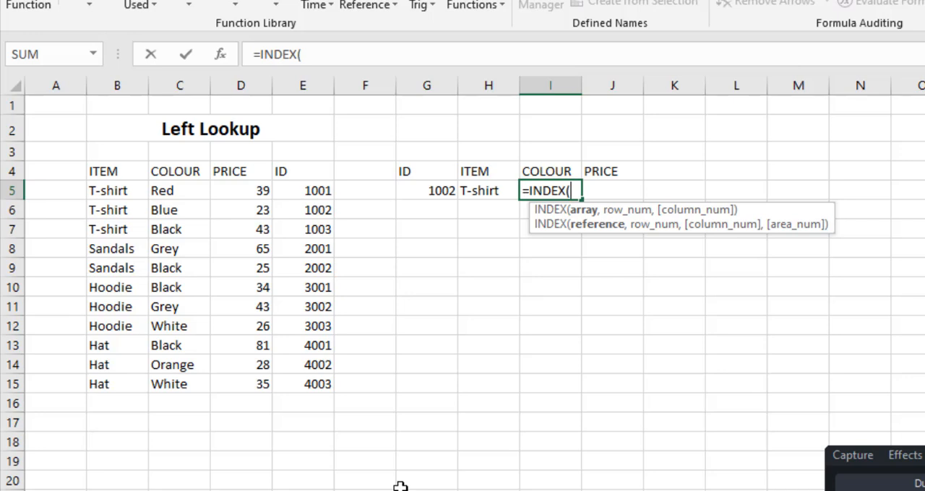
pyautogui.write('col')
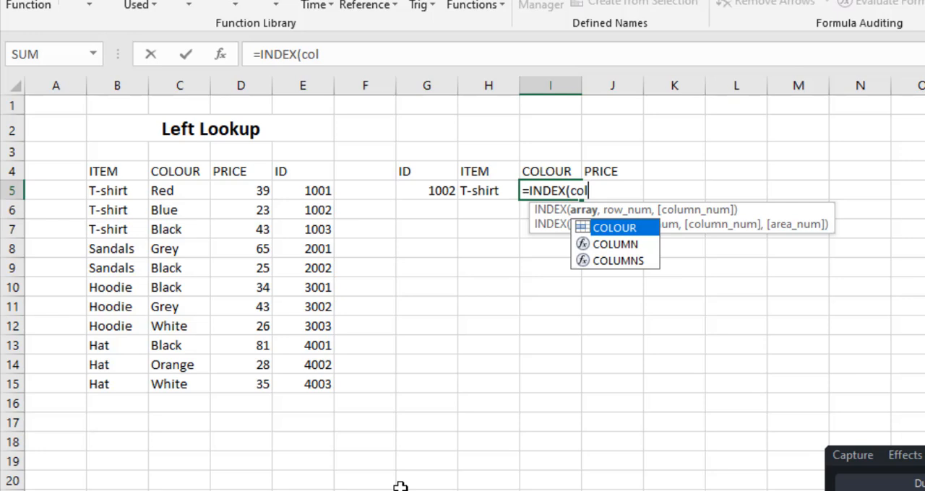
pyautogui.press('Tab')
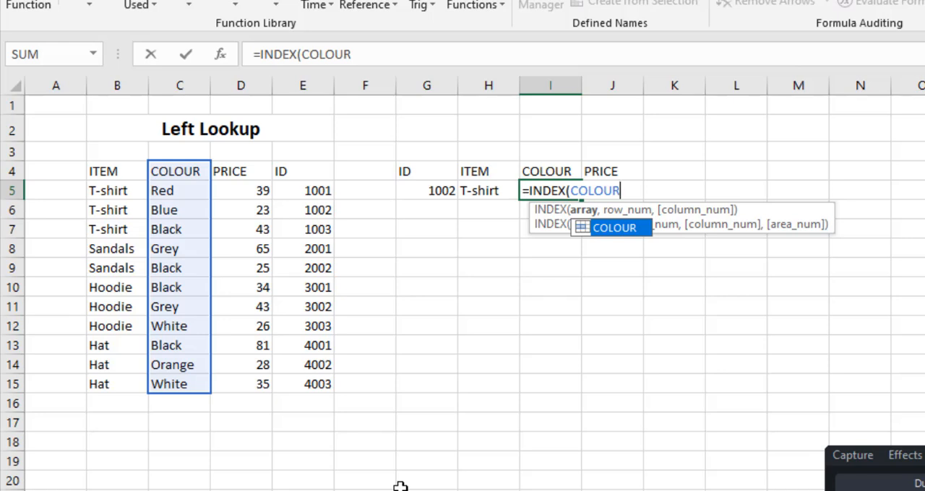
pyautogui.write(',')
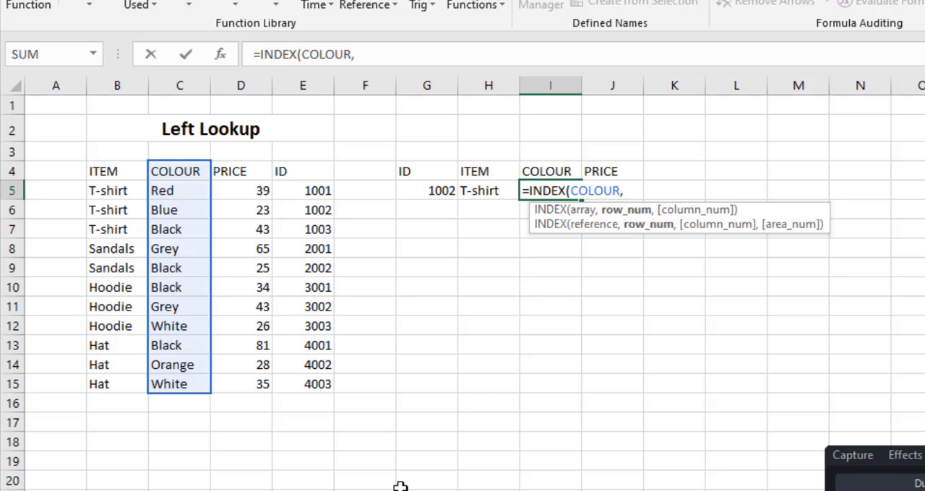
pyautogui.write('match')
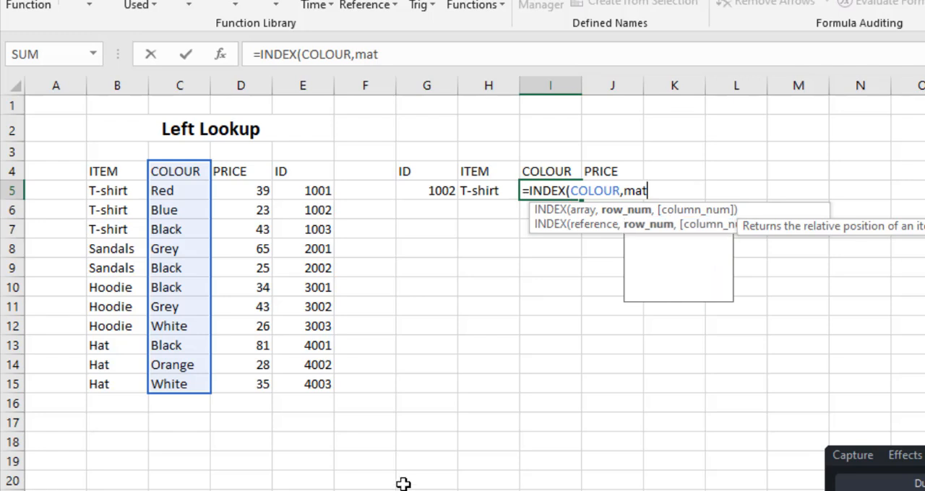
# Nest a MATCH function as the row number of the COLOUR formula, with ID cell G5 as its lookup value
pyautogui.press('Tab')
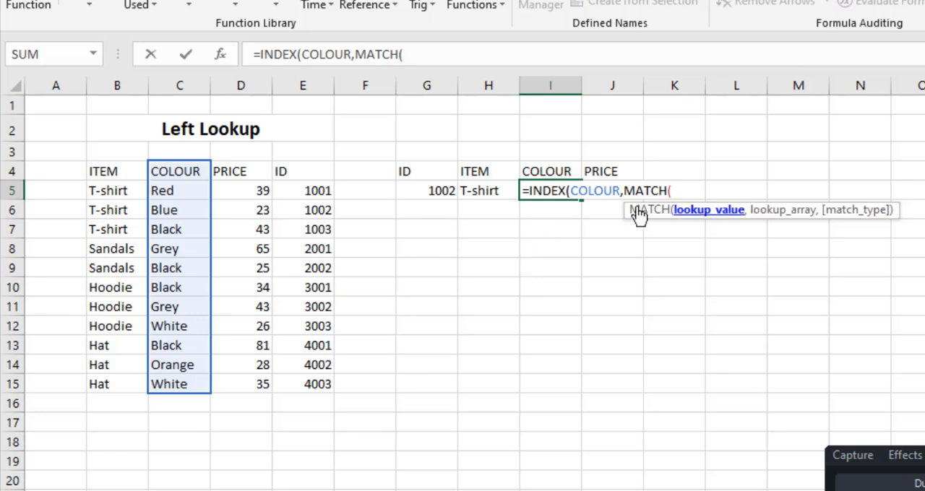
pyautogui.click(411, 189)
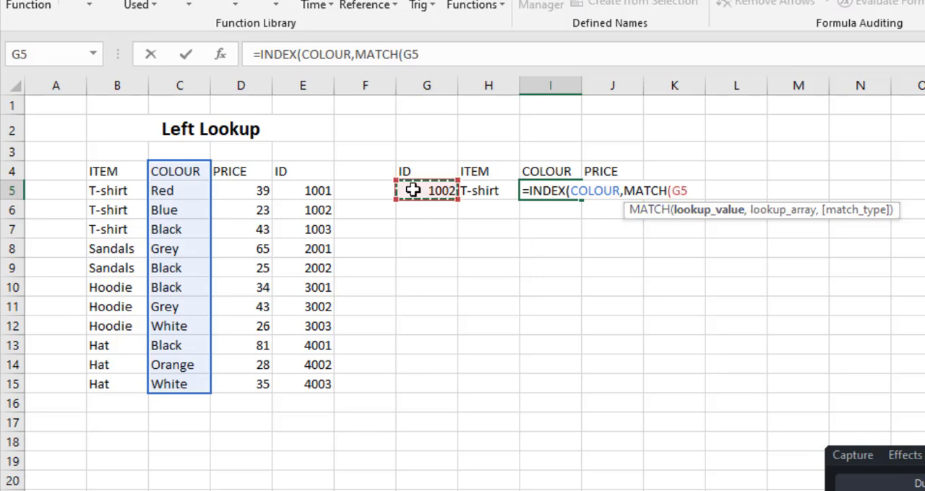
pyautogui.write(',')
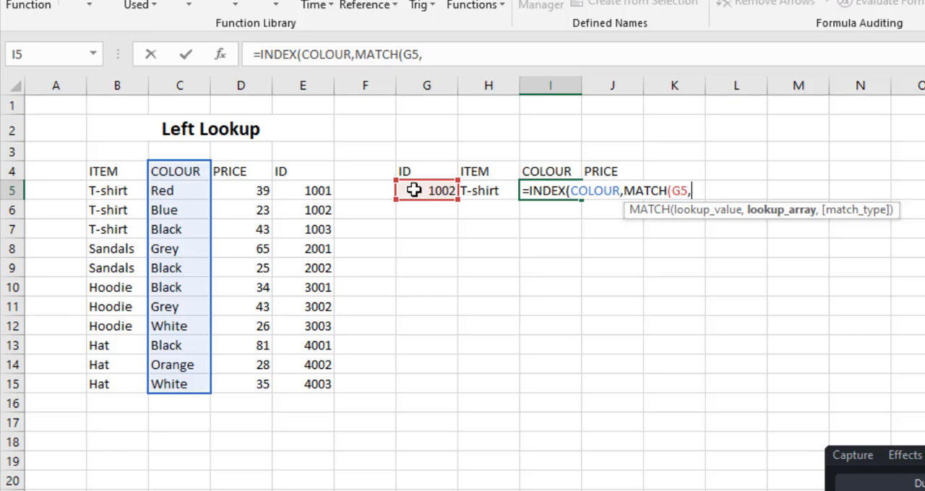
# Complete MATCH with the named range ID and match type 0, and enter =INDEX(COLOUR,MATCH(G5,ID,0)) in I5, accepting the bracket correction
pyautogui.write('id')
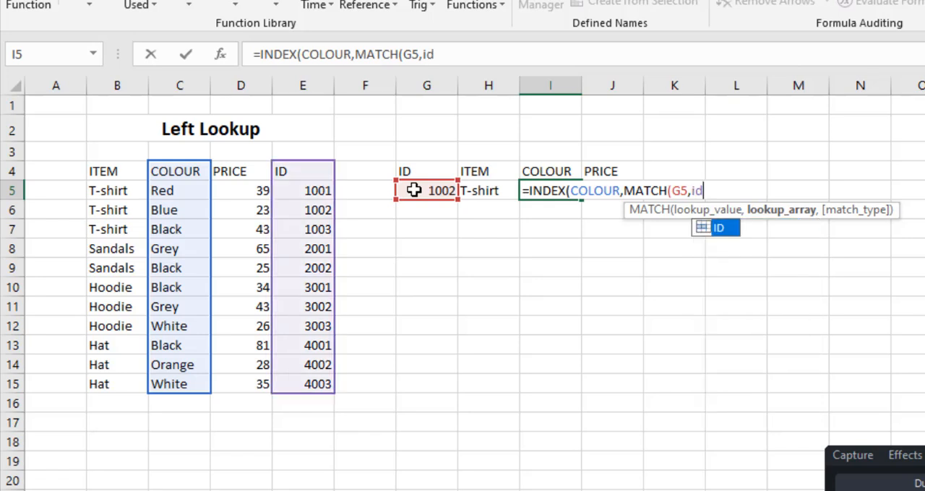
pyautogui.press('Tab')
pyautogui.write(',')
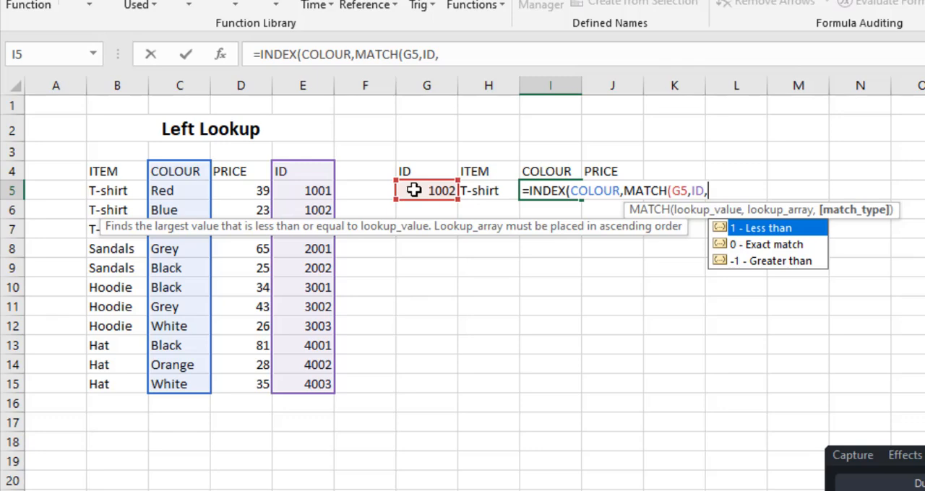
pyautogui.write('0)')
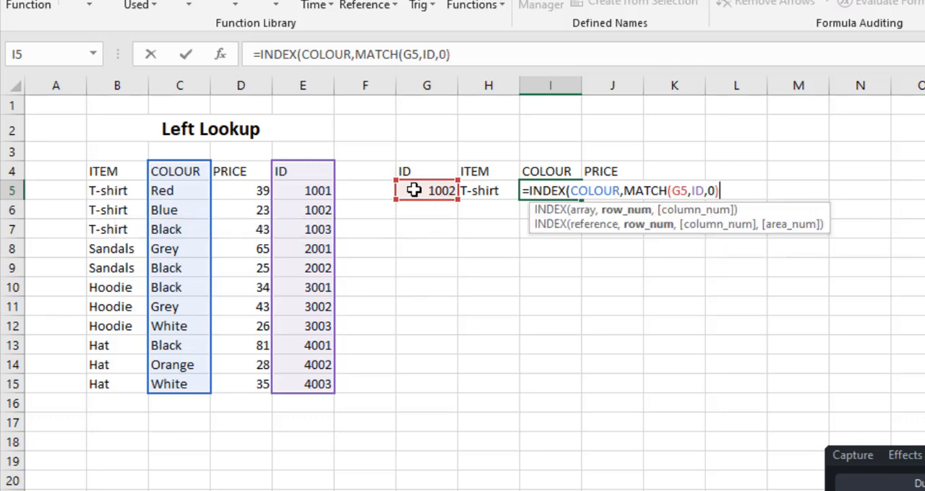
pyautogui.press('Return')
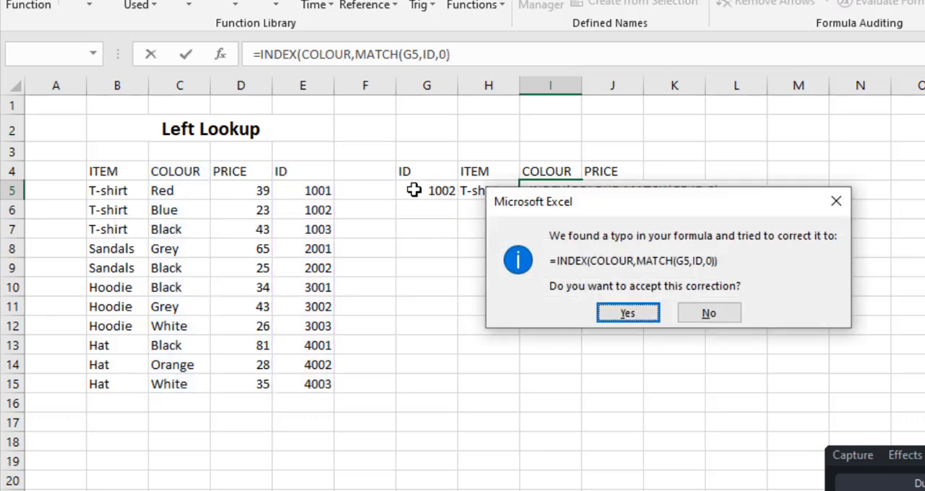
pyautogui.press('Return')
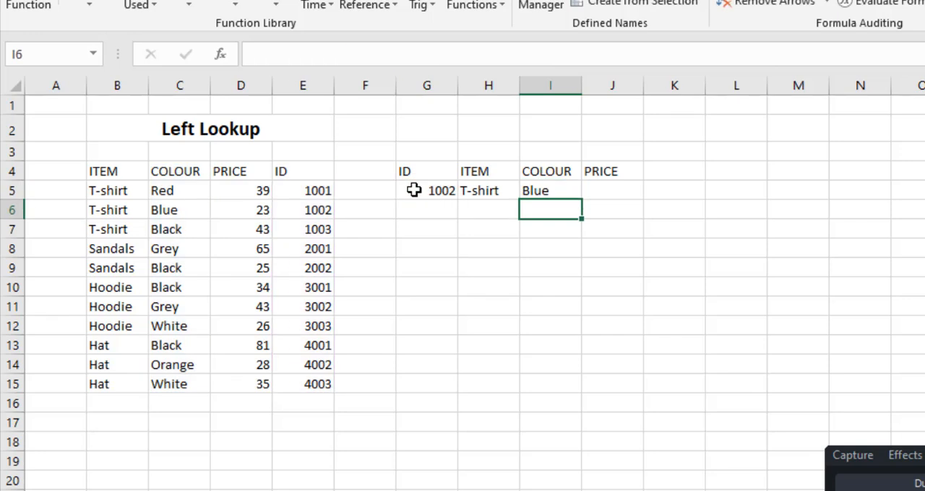
pyautogui.click(562, 190)
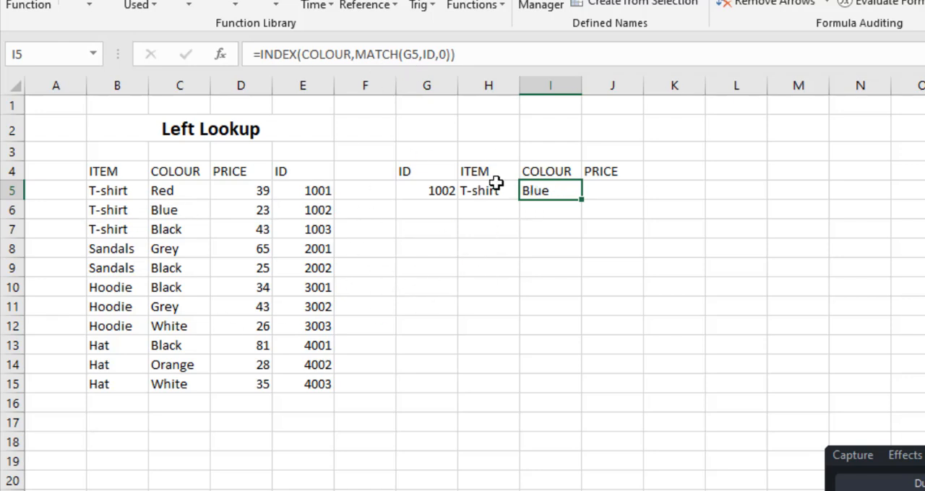
pyautogui.click(448, 189)
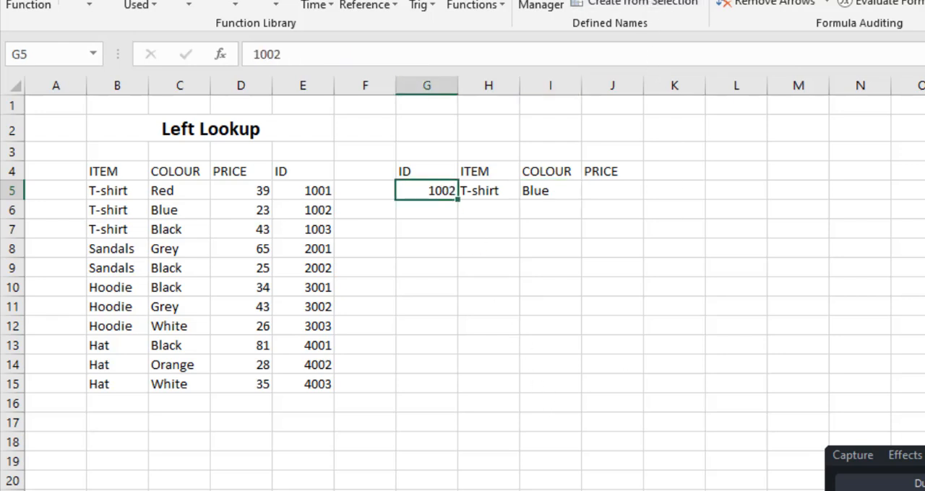
pyautogui.click(608, 191)
pyautogui.write('=ide')
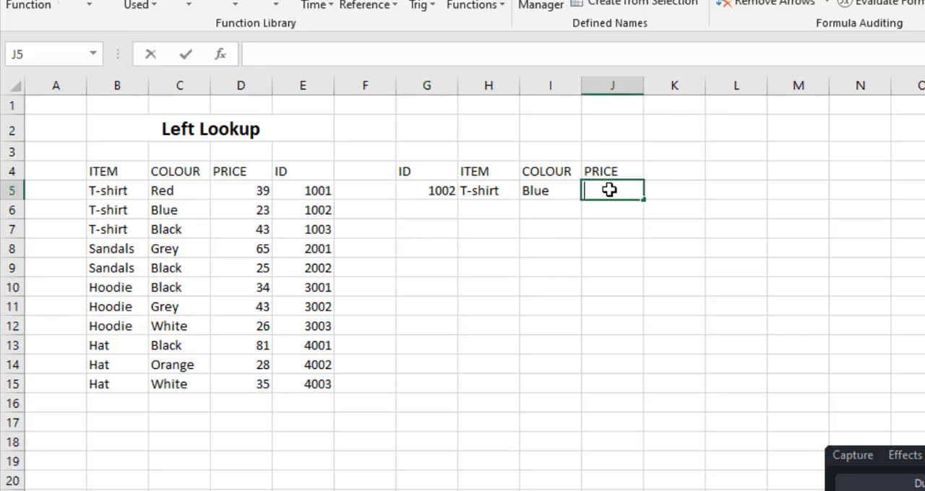
pyautogui.write('x')
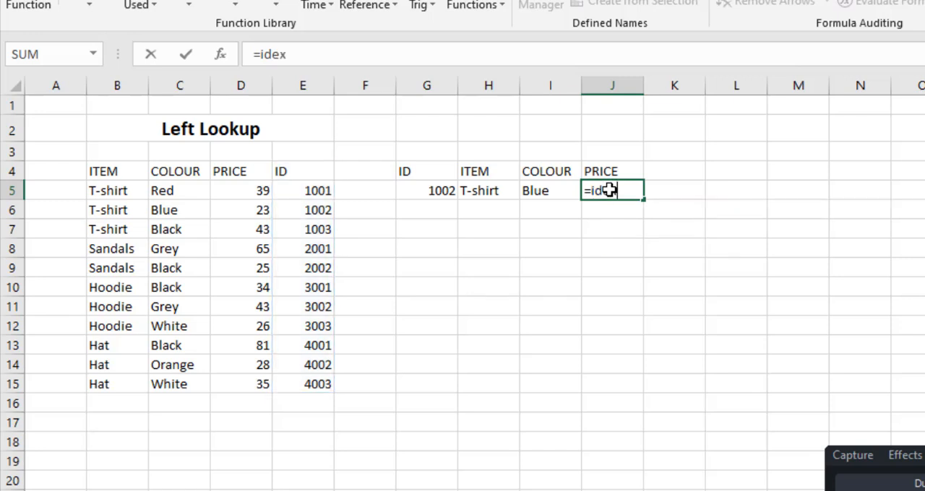
pyautogui.press('Tab')
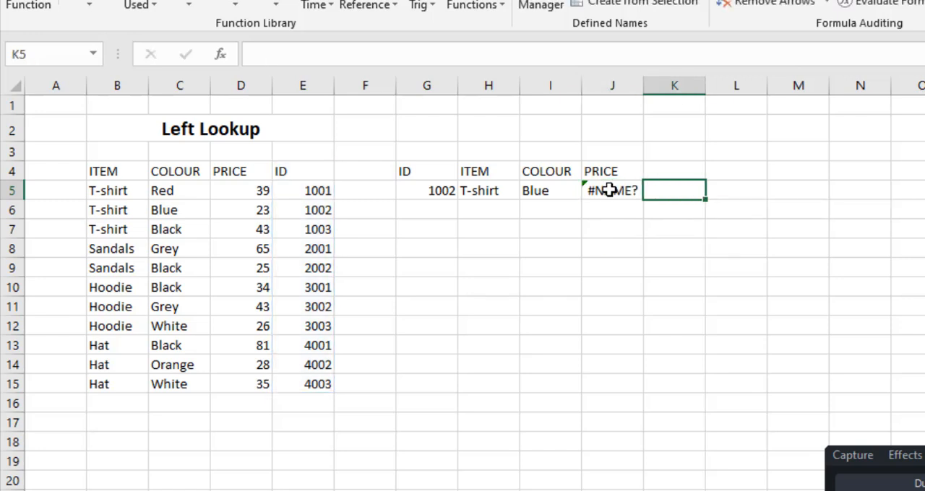
# Correct the misspelled function name in the lookup table's PRICE cell J5 to INDEX and open its arguments
pyautogui.click(610, 190)
pyautogui.click(336, 56)
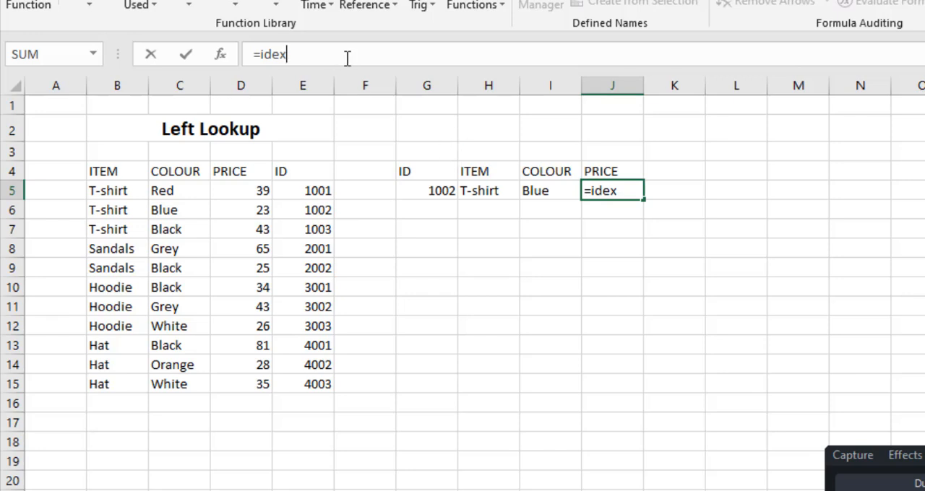
pyautogui.press('BackSpace')
pyautogui.press('BackSpace')
pyautogui.press('BackSpace')
pyautogui.press('BackSpace')
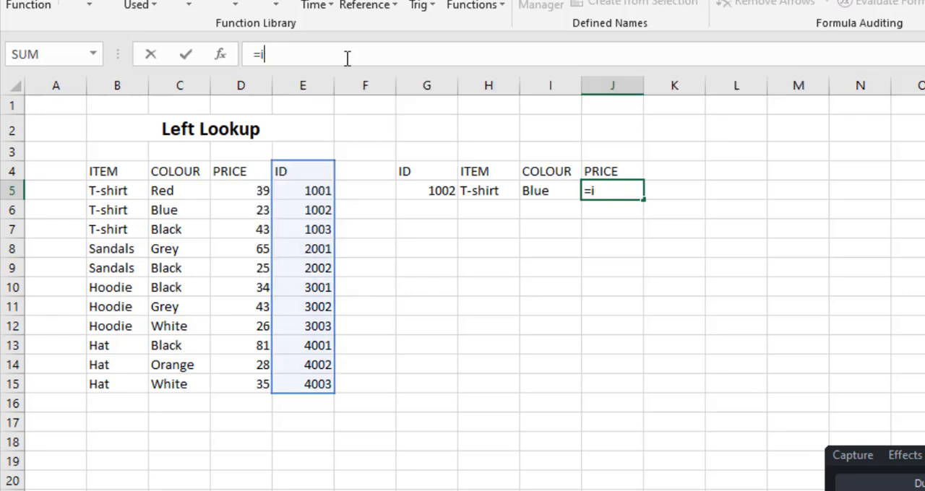
pyautogui.write('index')
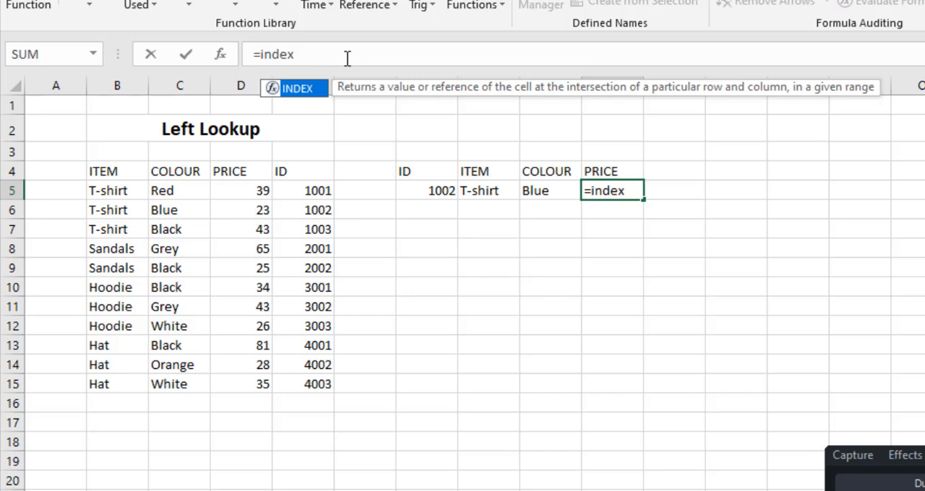
pyautogui.press('Tab')
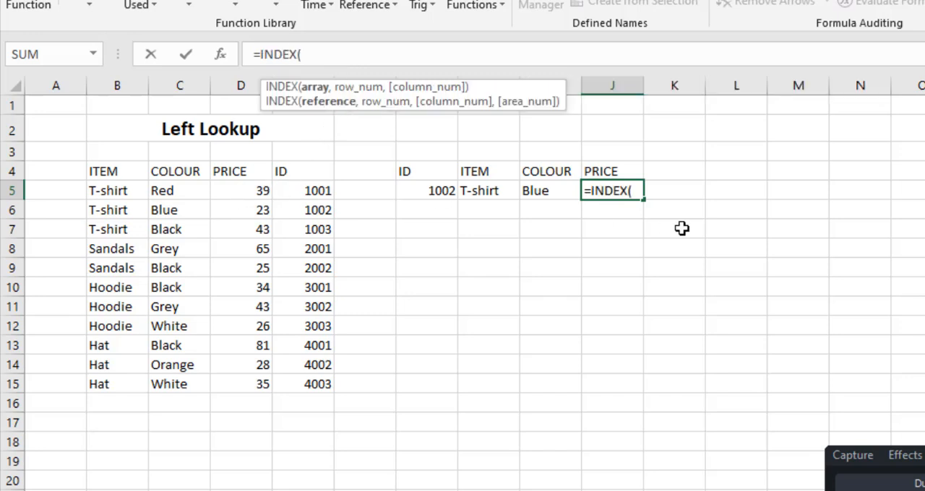
# Supply the named range PRICE as the INDEX array in J5, removing the opening bracket of the PRICE function and separating with a comma
pyautogui.write('pr')
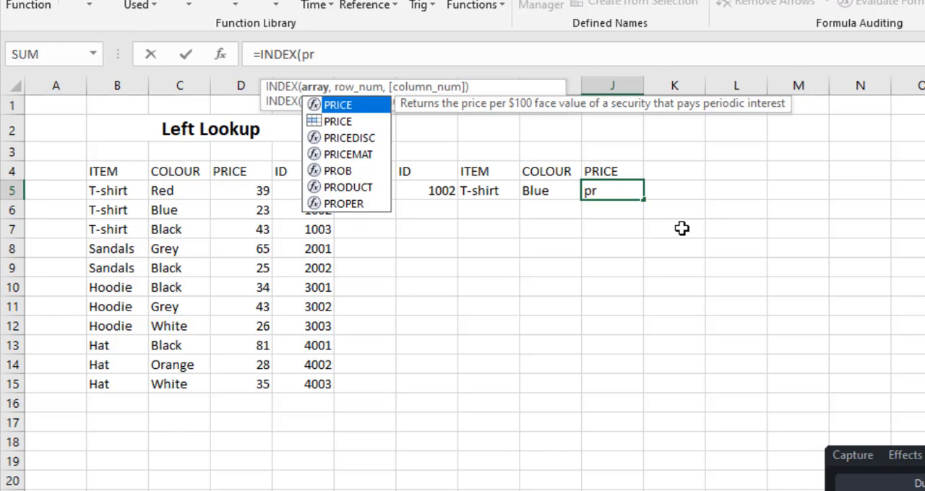
pyautogui.press('Tab')
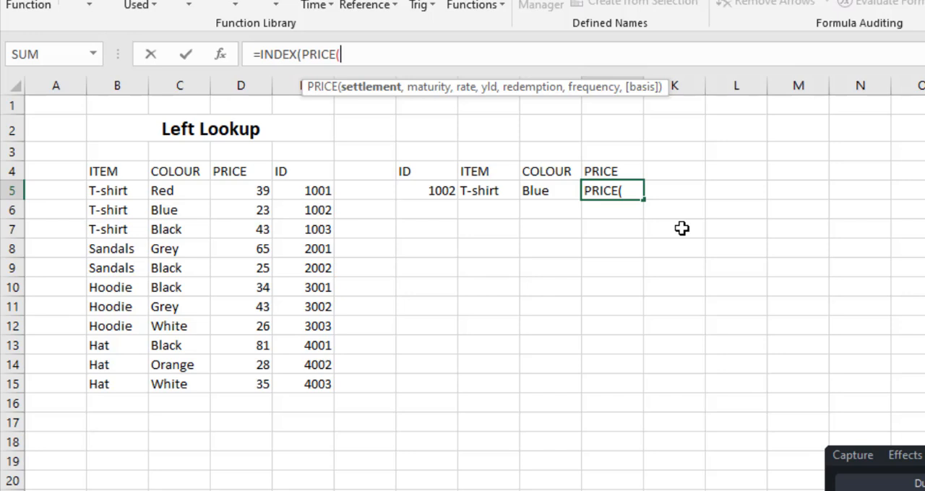
pyautogui.press('BackSpace')
pyautogui.write(',')
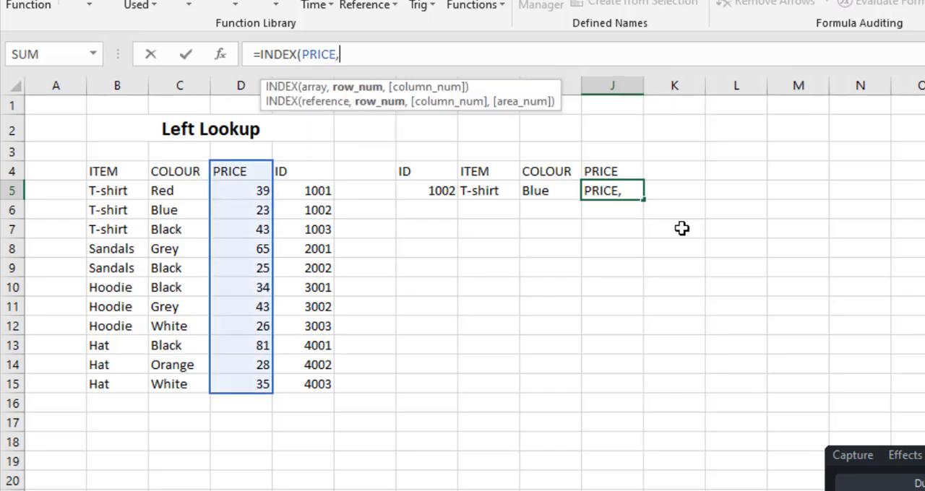
pyautogui.press('BackSpace')
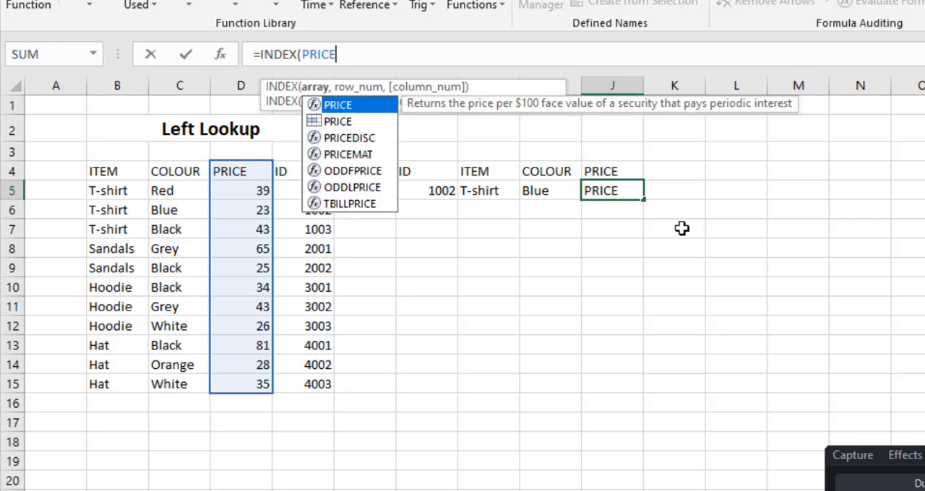
pyautogui.write('(')
pyautogui.press('BackSpace')
pyautogui.write(',')
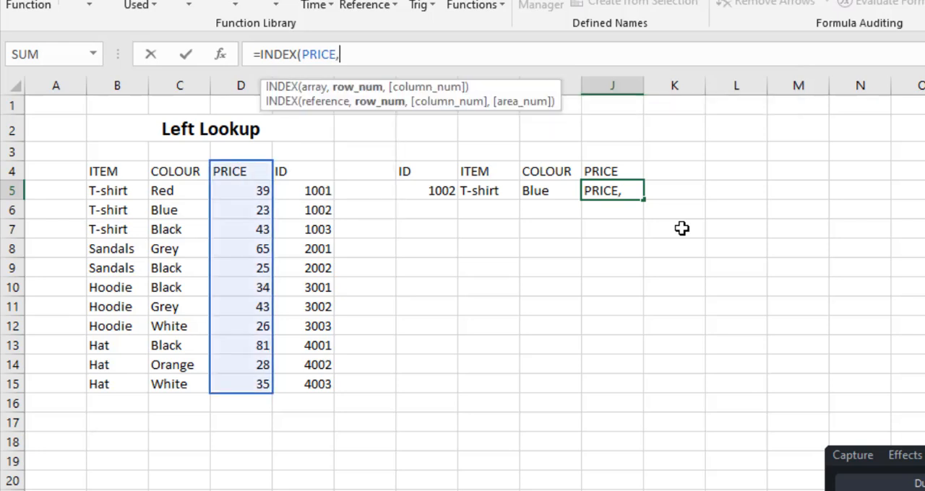
pyautogui.write('match')
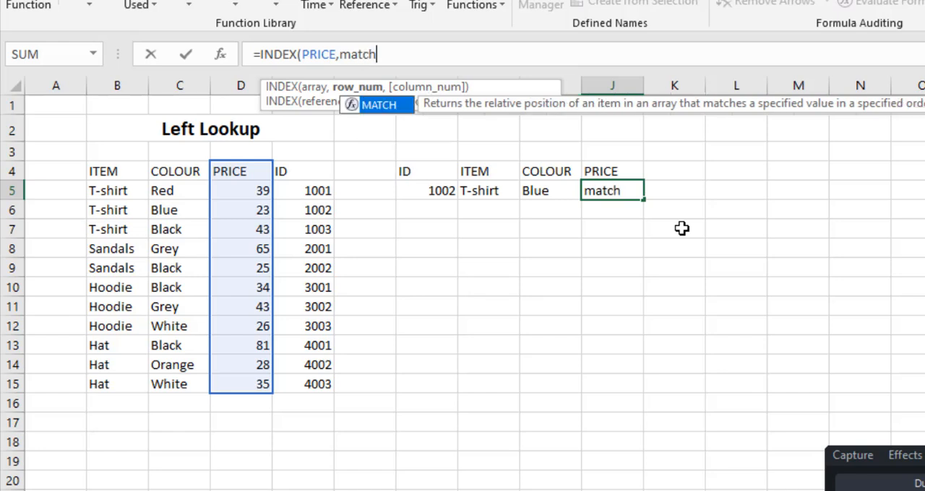
# Nest a MATCH function as the row number of the PRICE formula, with ID cell G5 as its lookup value
pyautogui.press('Tab')
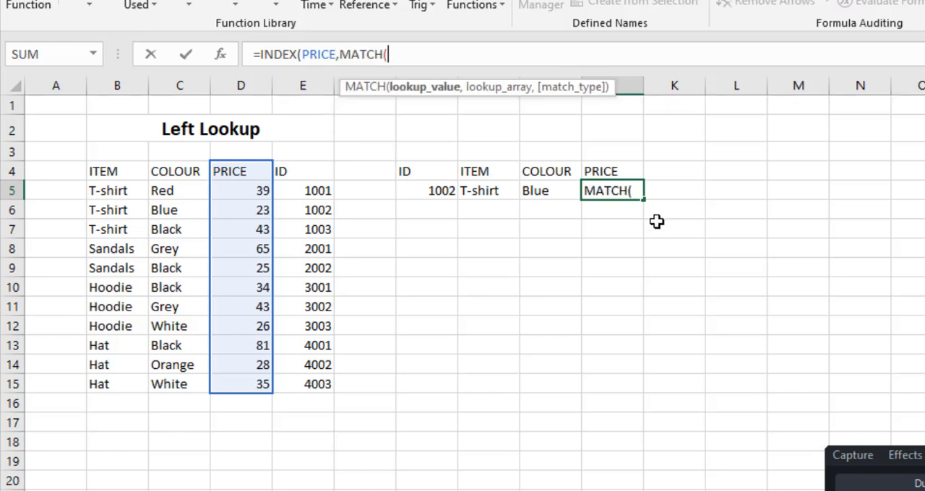
pyautogui.click(442, 192)
pyautogui.write(',')
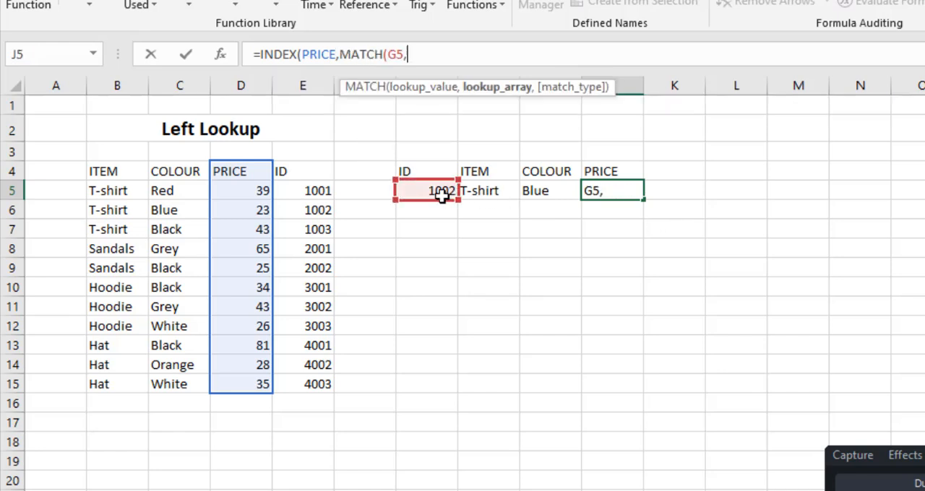
pyautogui.write('id,')
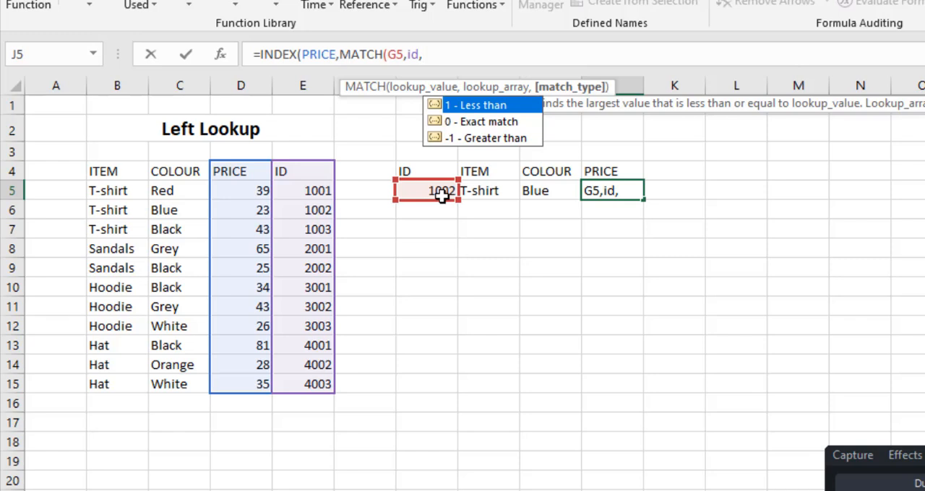
# Complete MATCH with the named range ID and match type 0, and enter =INDEX(PRICE,MATCH(G5,ID,0)) in J5
pyautogui.write('0')
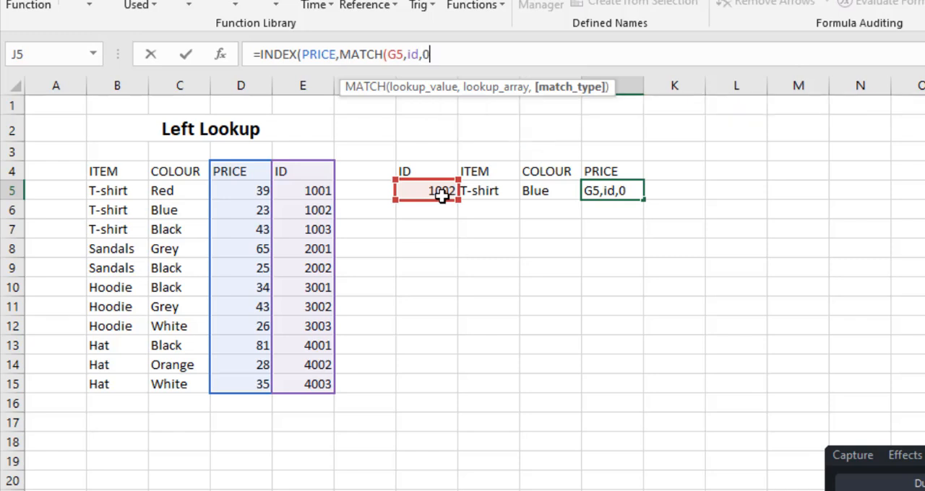
pyautogui.write('))')
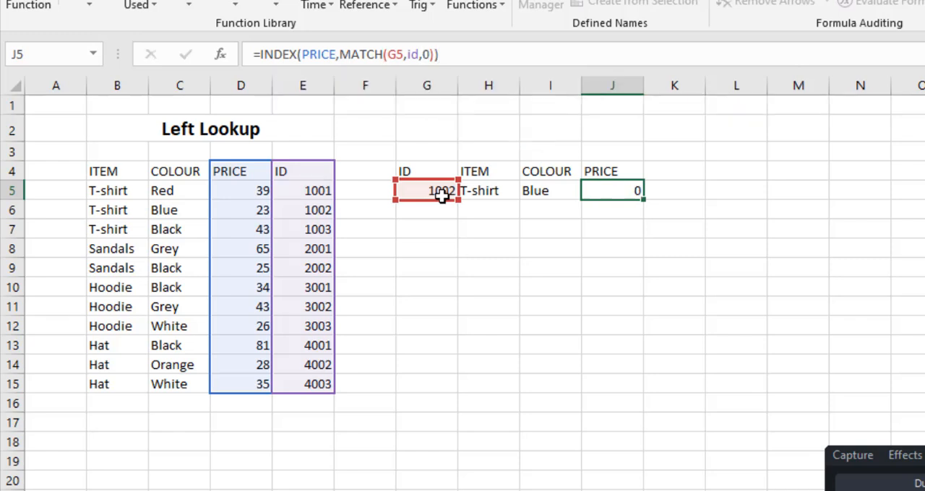
pyautogui.press('Return')
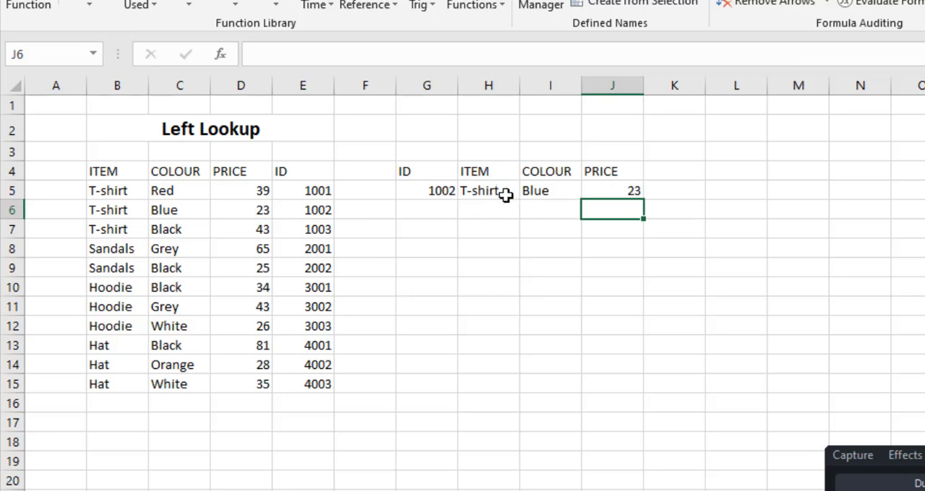
# Test the lookup formulas by entering the IDs 2003 and 2002 in turn in cell G5
pyautogui.click(428, 188)
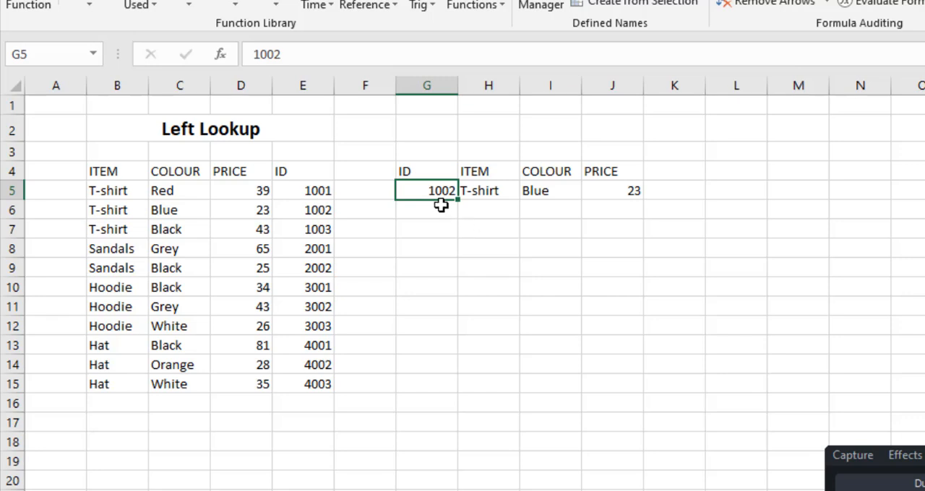
pyautogui.write('2003')
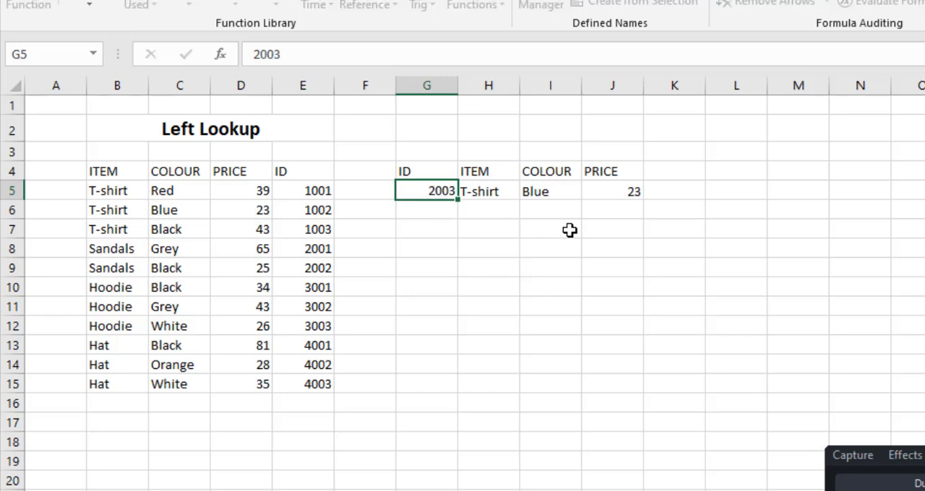
pyautogui.press('Return')
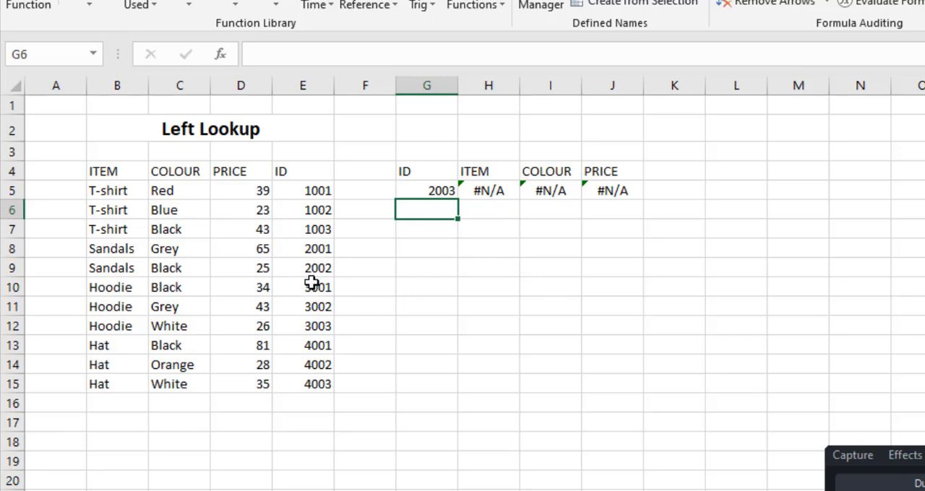
pyautogui.click(429, 191)
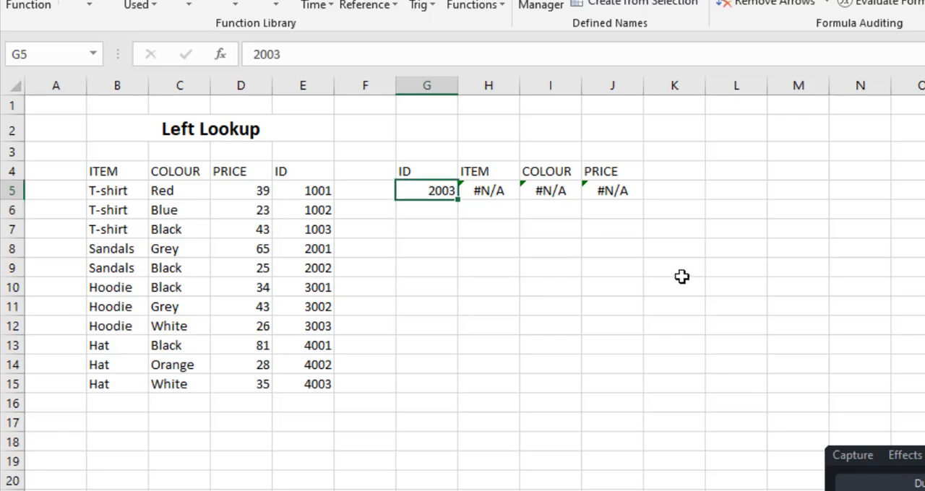
pyautogui.write('2002')
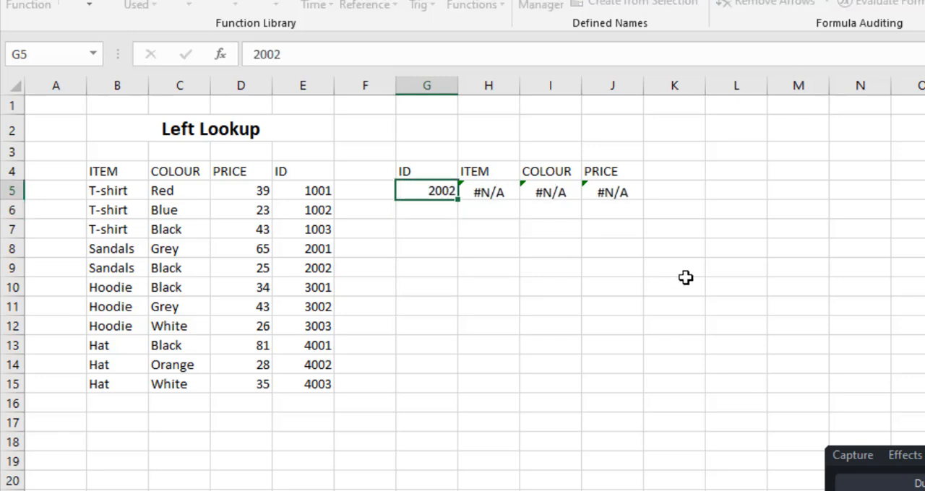
pyautogui.press('Return')
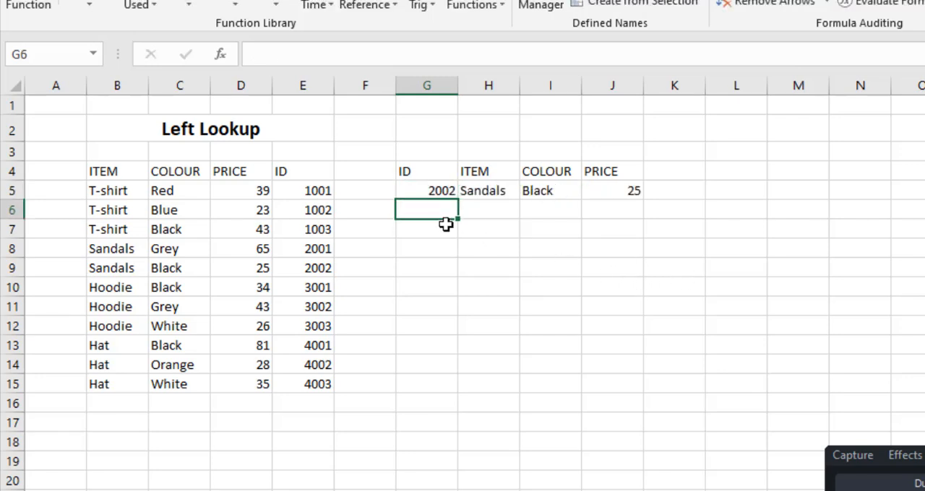
# Set the lookup ID in cell G5 to 4001 to test the item, colour and price formulas
pyautogui.click(433, 189)
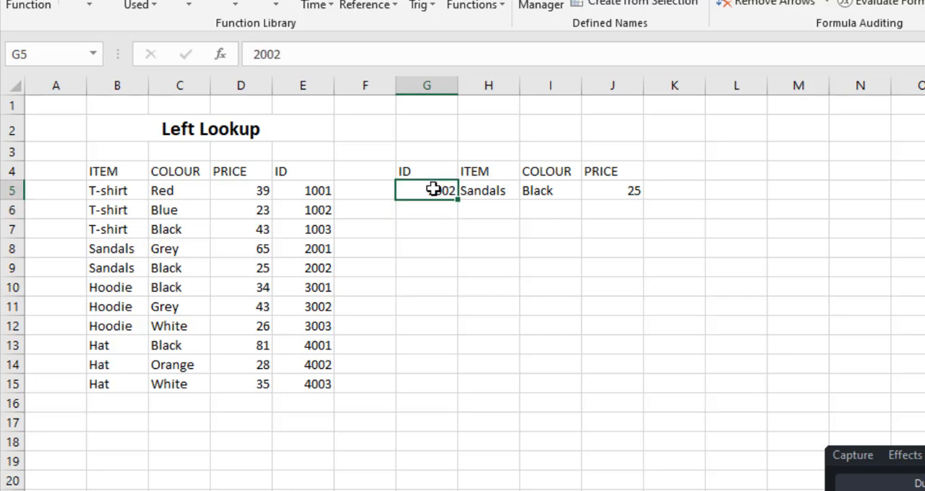
pyautogui.write('4001')
pyautogui.press('Return')
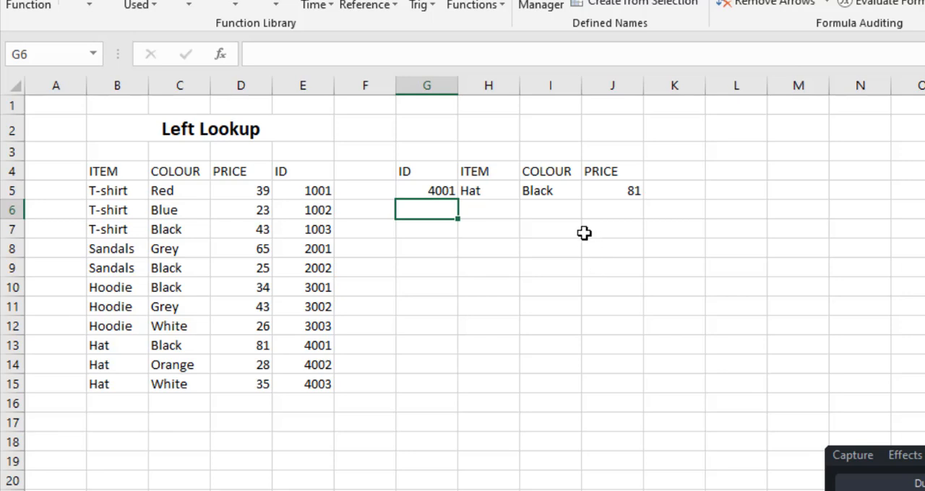
# Review the INDEX and MATCH formulas in H5, I5 and J5, and highlight the source table's ID column from its header
pyautogui.click(505, 190)
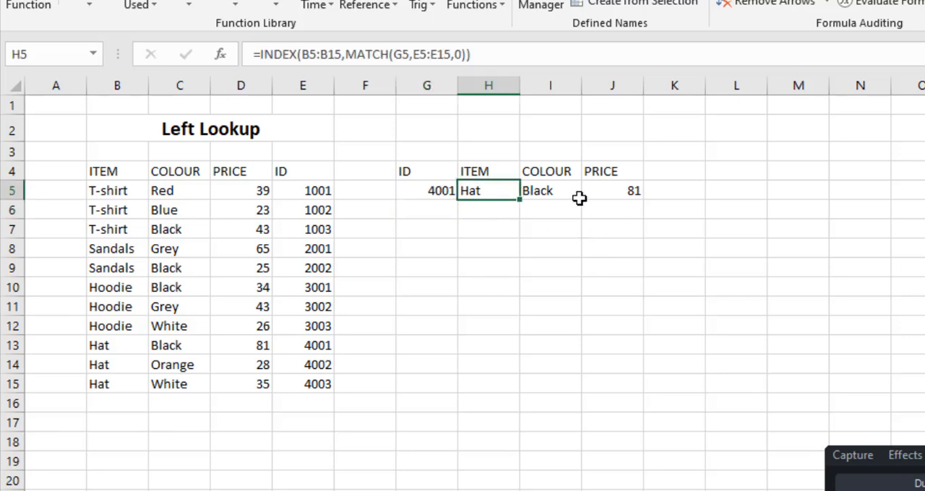
pyautogui.click(576, 196)
pyautogui.click(623, 192)
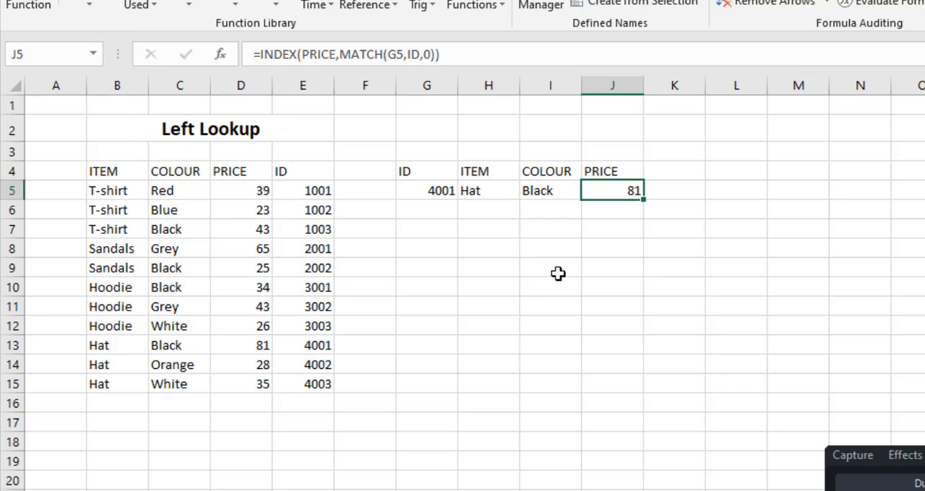
pyautogui.moveTo(303, 174); pyautogui.dragTo(310, 350)
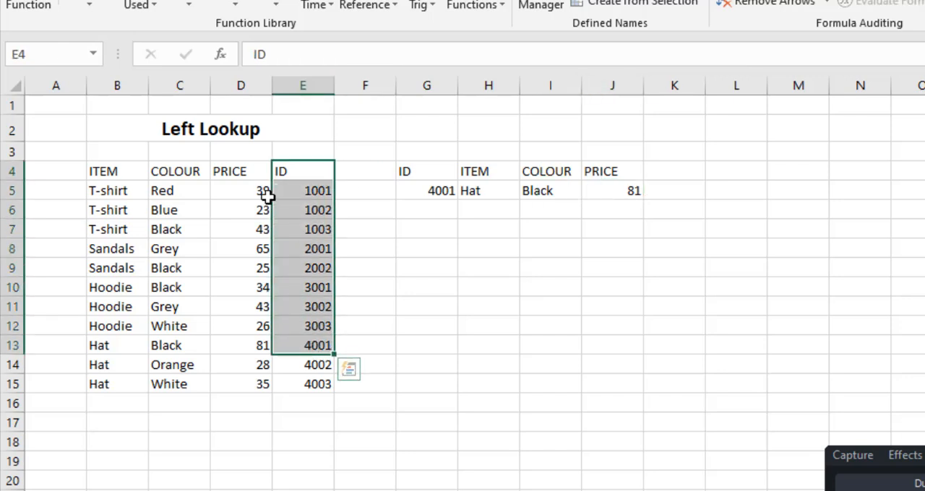